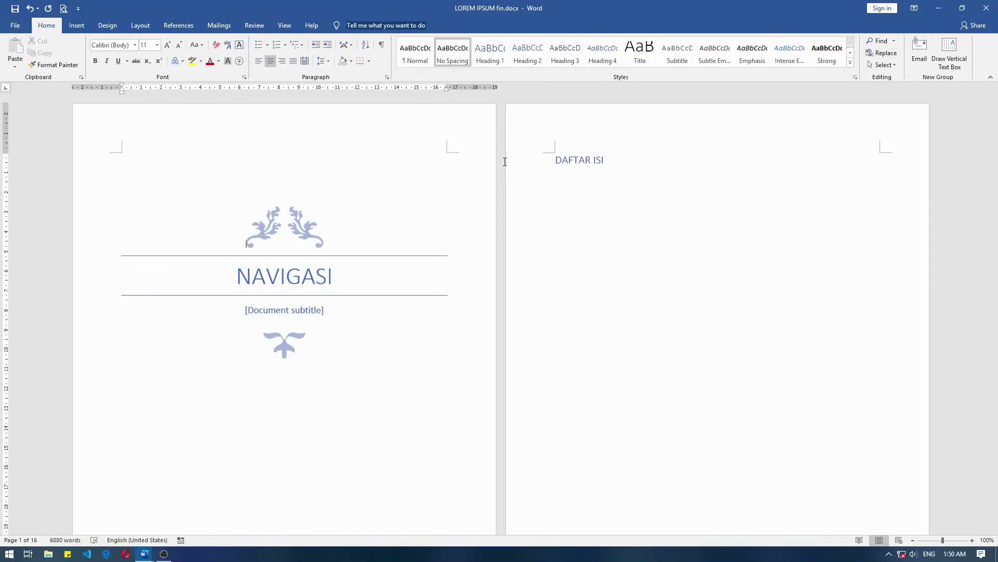
# Step: Scroll down from the NAVIGASI cover title and place the insertion point at the BAB I heading
pyautogui.click(302, 281)
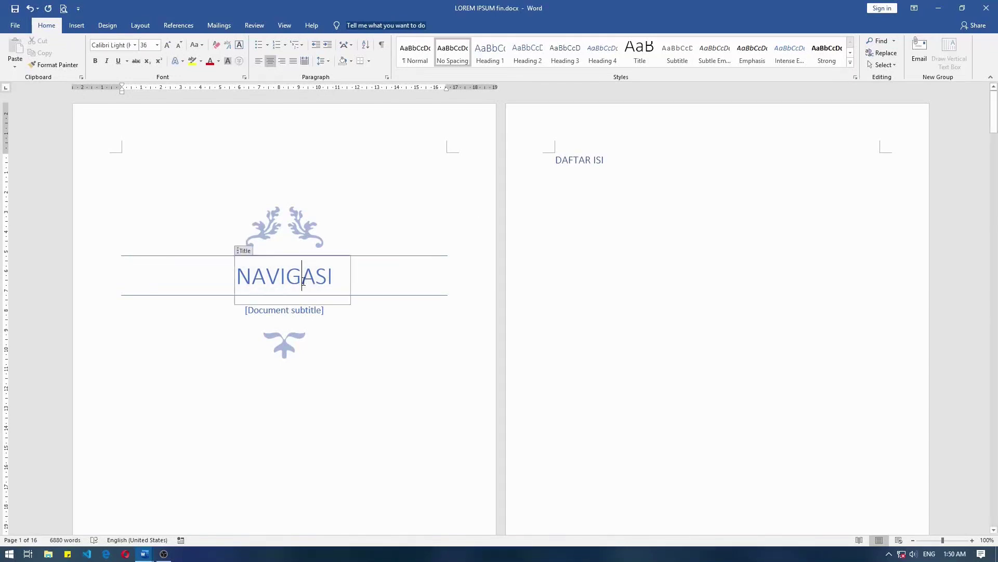
pyautogui.click(364, 275)
pyautogui.click(587, 163)
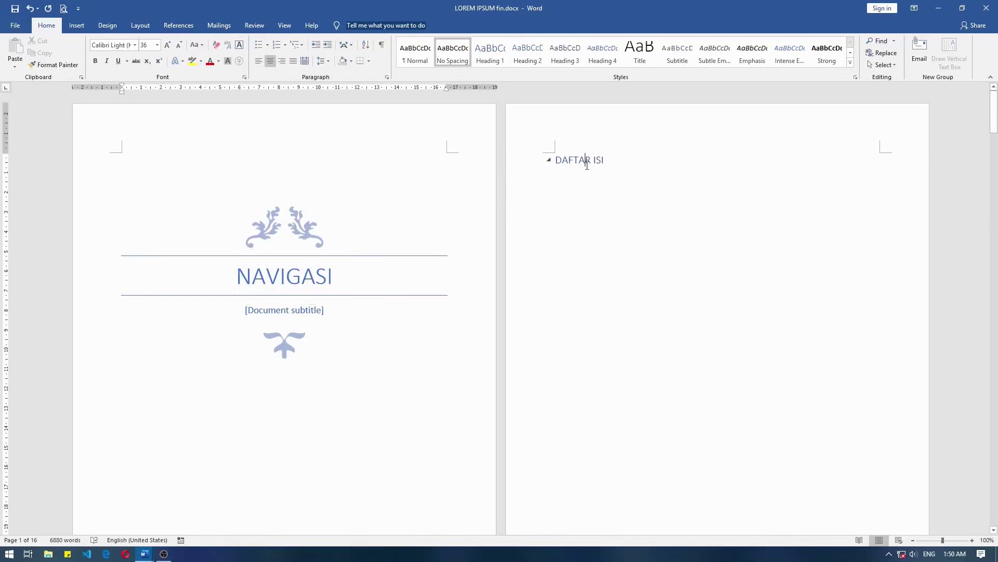
pyautogui.scroll(-1, 586, 164)
pyautogui.scroll(-3, 585, 177)
pyautogui.scroll(-1, 312, 403)
pyautogui.scroll(-1, 287, 391)
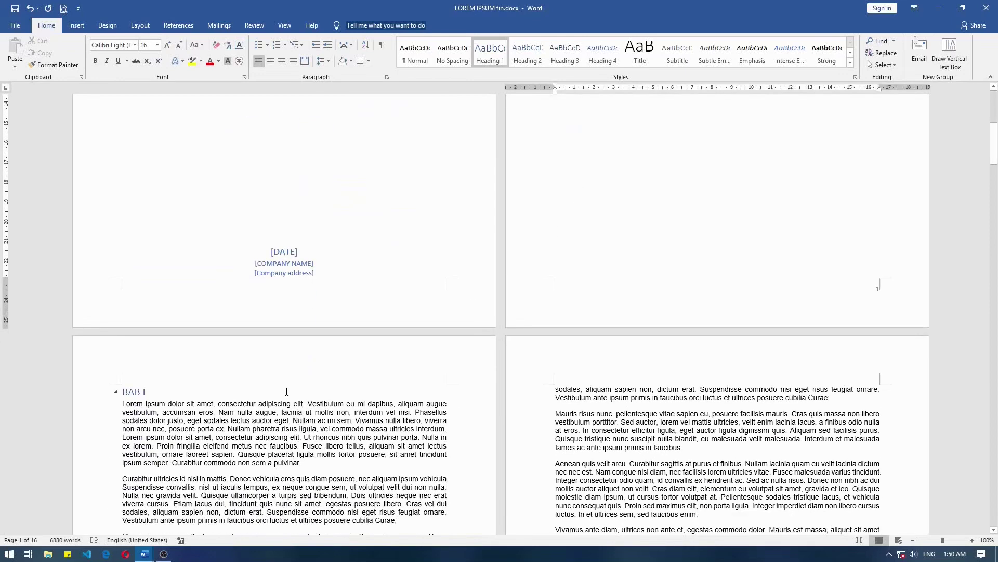
pyautogui.click(286, 391)
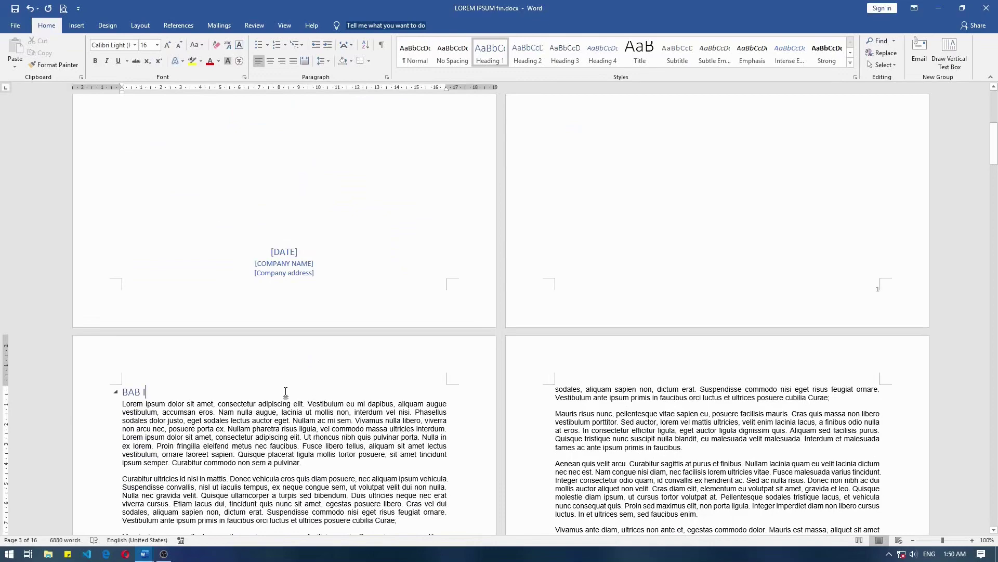
# Step: Scroll down to the BAB V chapter and place the insertion point at its heading
pyautogui.scroll(-2, 286, 391)
pyautogui.scroll(-3, 286, 391)
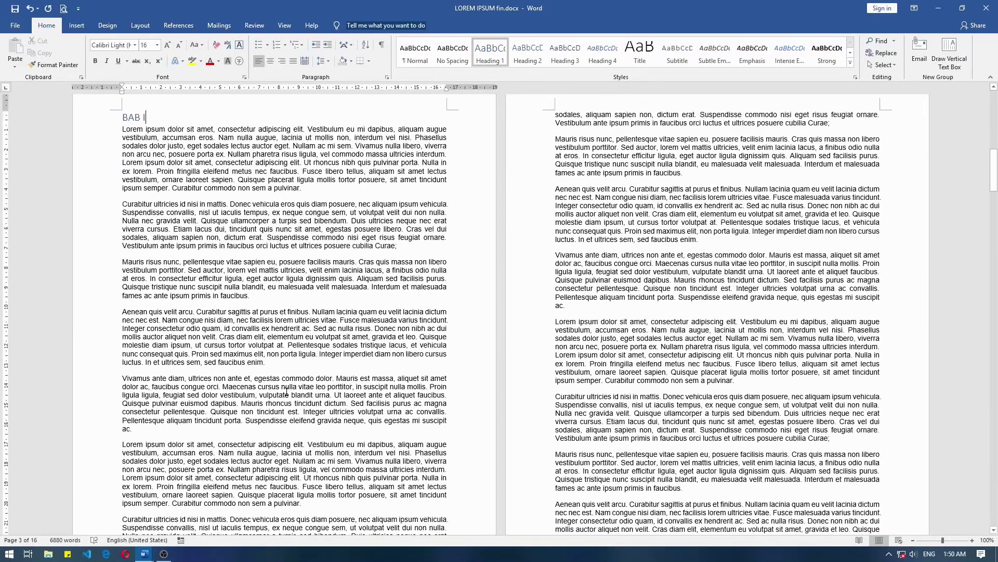
pyautogui.scroll(-3, 287, 391)
pyautogui.scroll(-3, 286, 391)
pyautogui.scroll(-1, 286, 391)
pyautogui.scroll(-1, 287, 391)
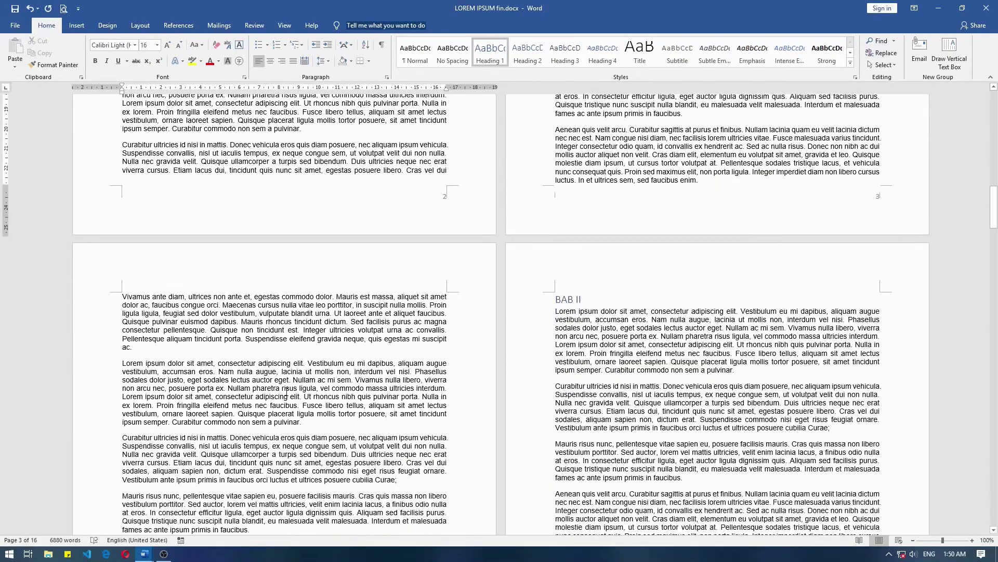
pyautogui.scroll(-2, 286, 391)
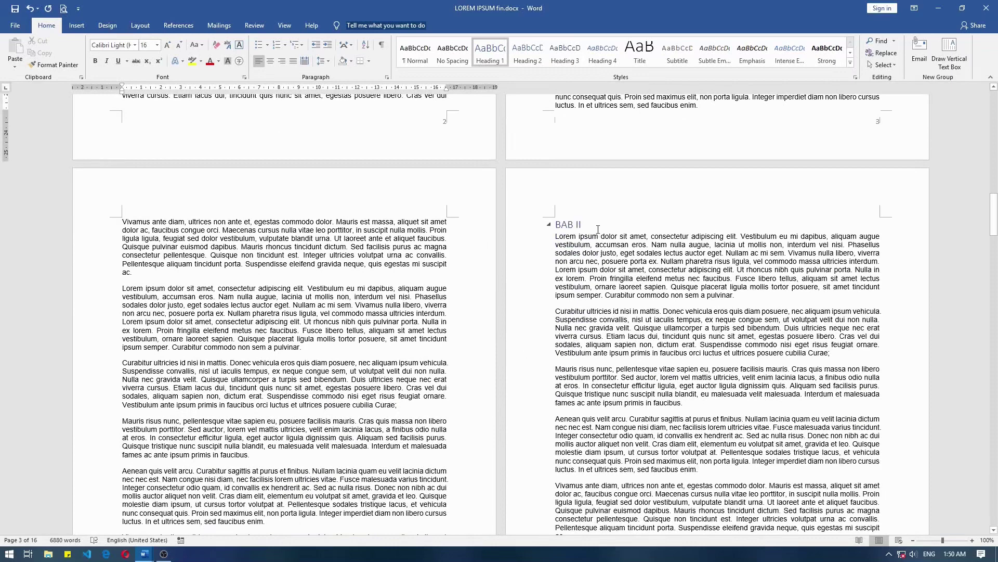
pyautogui.scroll(-3, 598, 230)
pyautogui.scroll(-3, 598, 229)
pyautogui.scroll(-5, 598, 228)
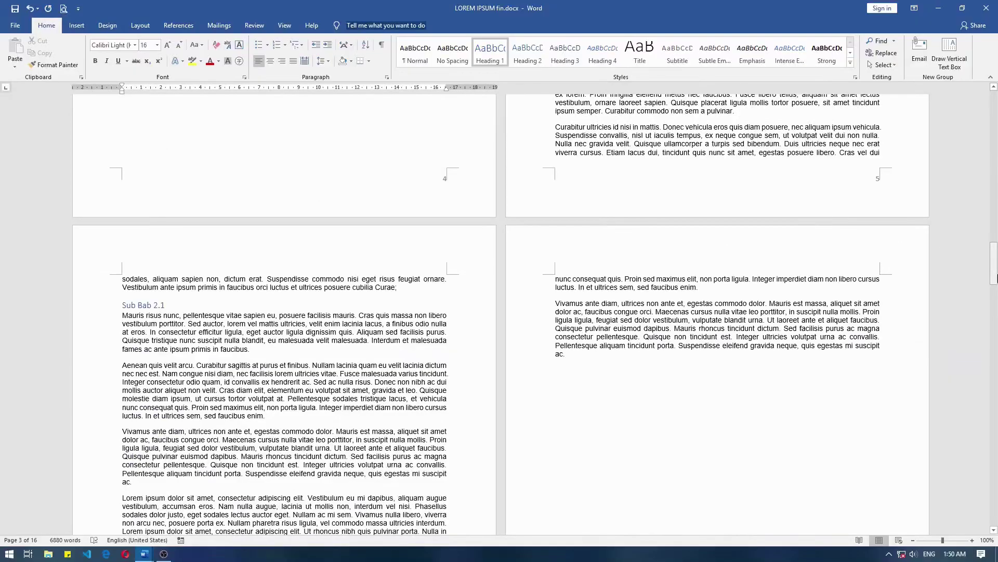
pyautogui.moveTo(995, 278); pyautogui.dragTo(997, 523)
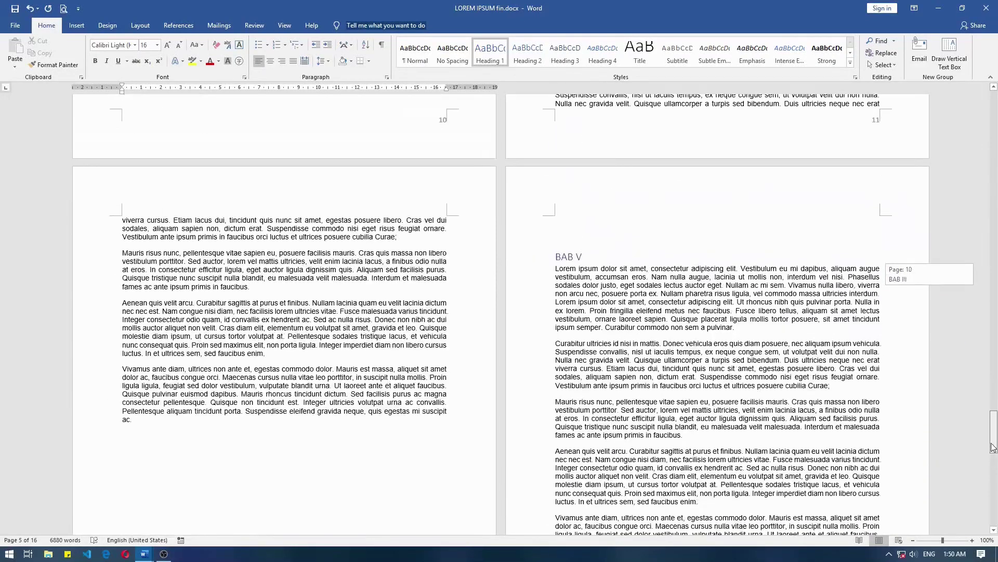
pyautogui.moveTo(995, 522); pyautogui.dragTo(995, 450)
pyautogui.click(662, 259)
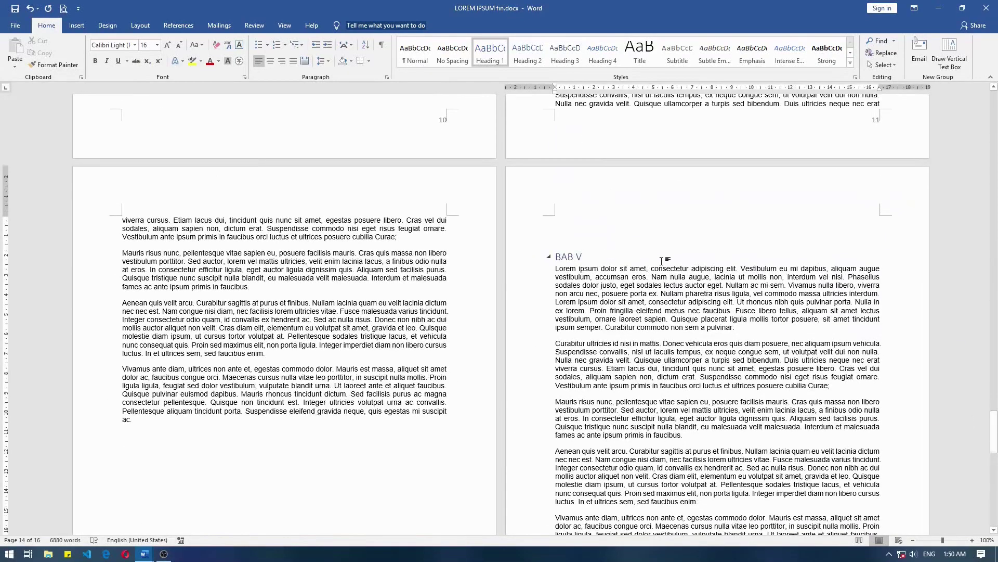
# Step: Delete the blank lines above BAB V so it starts at the page top
pyautogui.scroll(5, 663, 262)
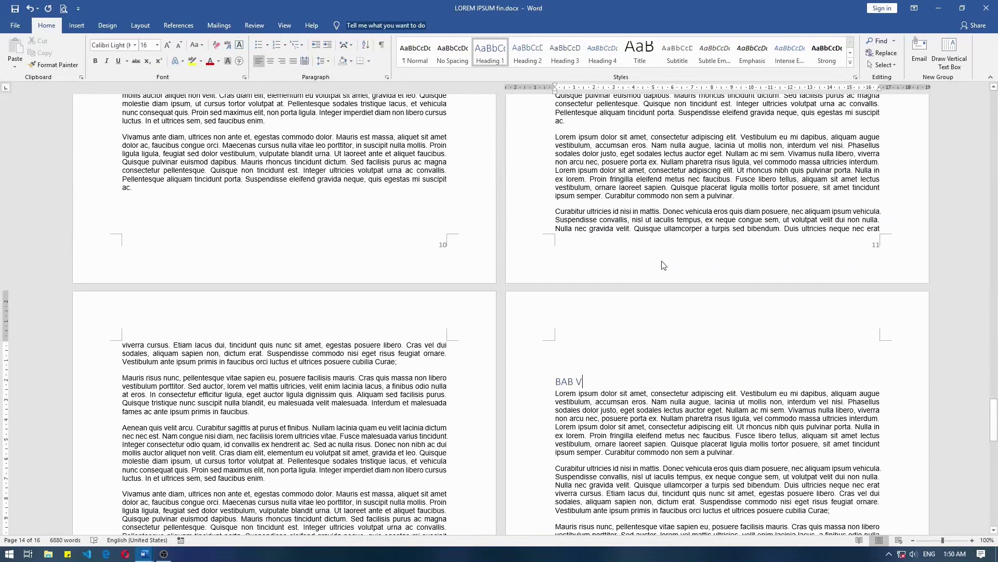
pyautogui.press('Home')
pyautogui.press('BackSpace')
pyautogui.press('BackSpace')
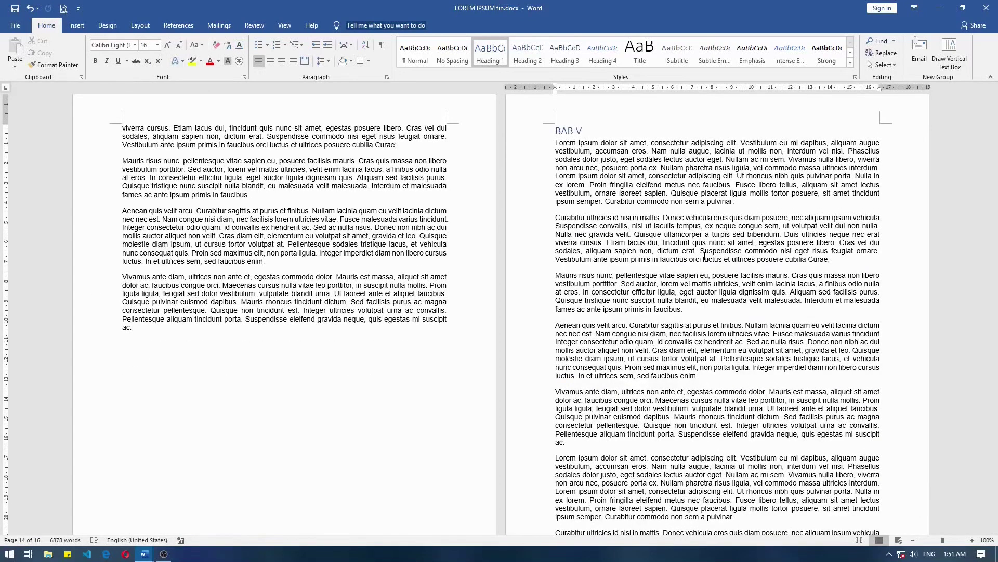
# Step: Scroll back up to the NAVIGASI cover page
pyautogui.scroll(5, 704, 255)
pyautogui.scroll(5, 705, 255)
pyautogui.scroll(5, 704, 255)
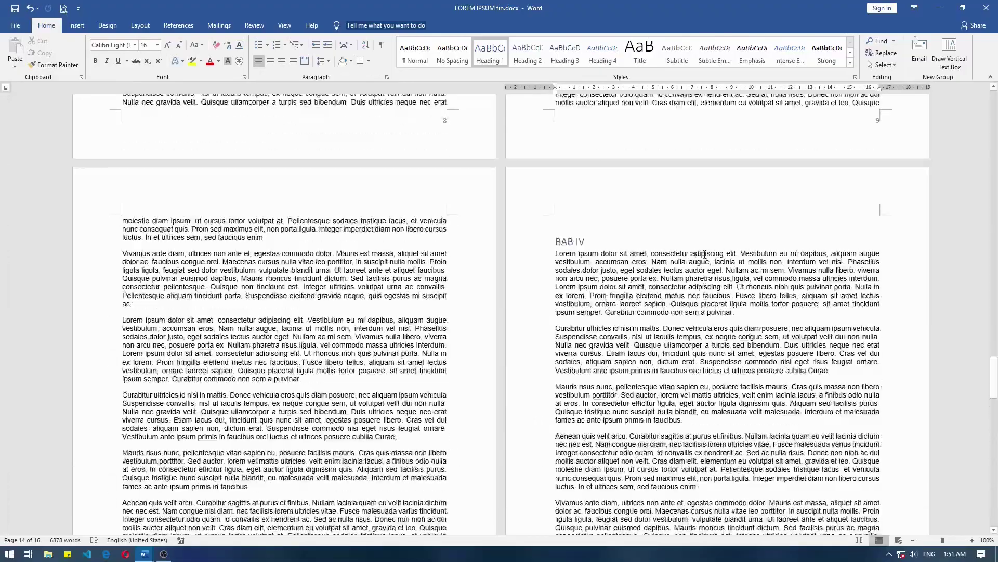
pyautogui.scroll(5, 704, 253)
pyautogui.scroll(5, 705, 253)
pyautogui.scroll(5, 705, 253)
pyautogui.scroll(5, 705, 253)
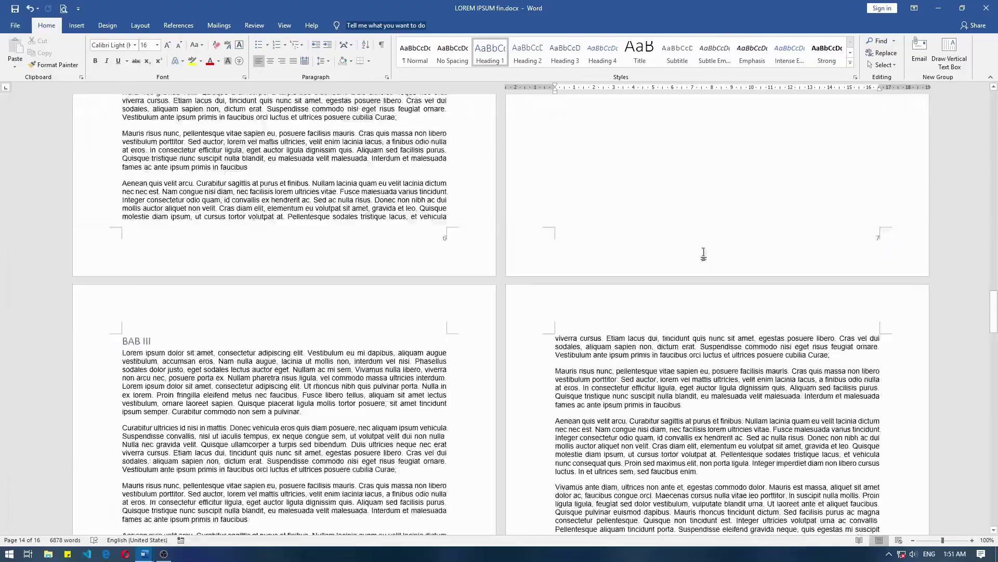
pyautogui.scroll(5, 703, 253)
pyautogui.scroll(5, 703, 254)
pyautogui.scroll(5, 703, 253)
pyautogui.scroll(5, 705, 253)
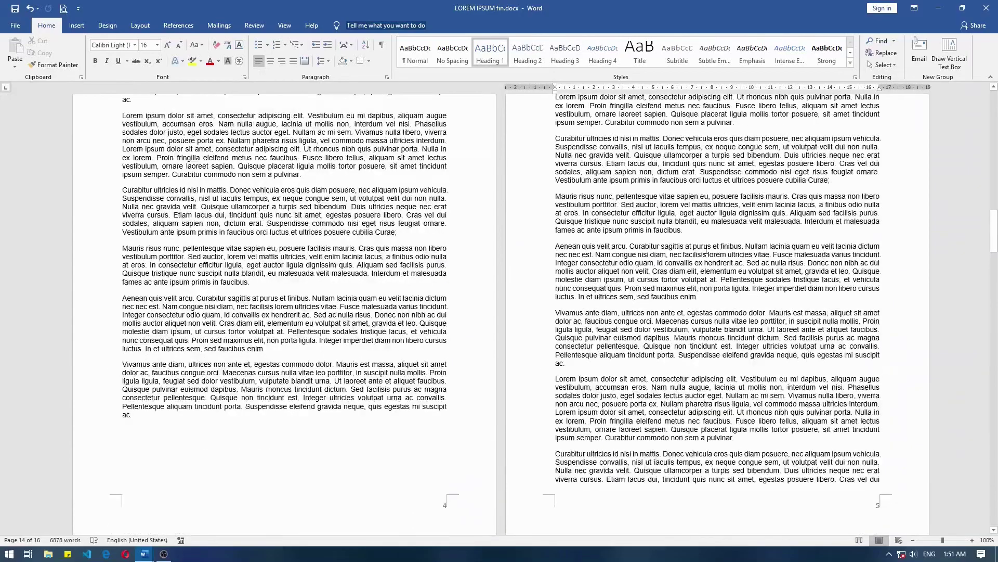
pyautogui.scroll(5, 707, 253)
pyautogui.scroll(5, 706, 253)
pyautogui.scroll(5, 706, 253)
pyautogui.scroll(5, 706, 252)
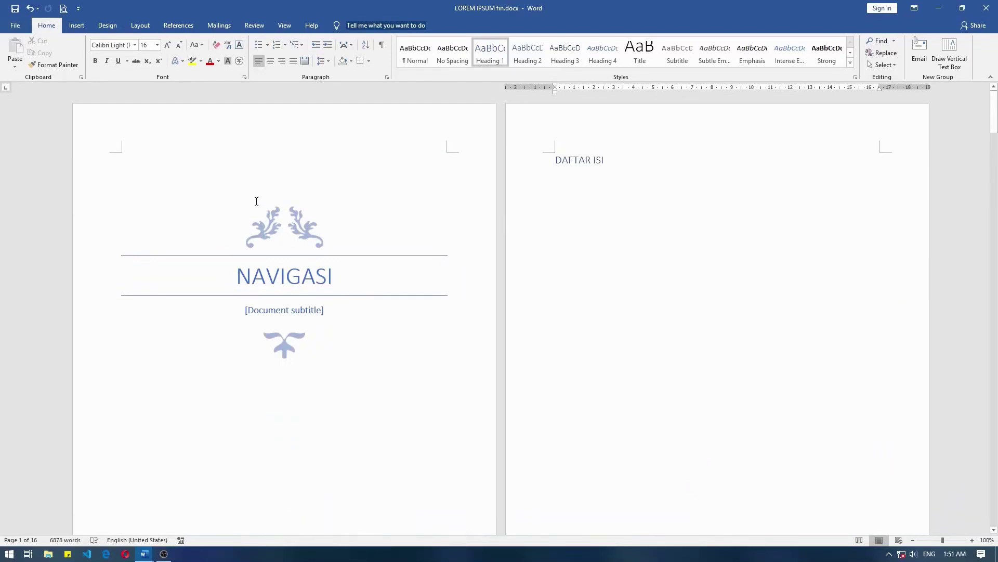
# Step: Turn on the Navigation Pane from the View ribbon and show its Headings outline
pyautogui.click(285, 26)
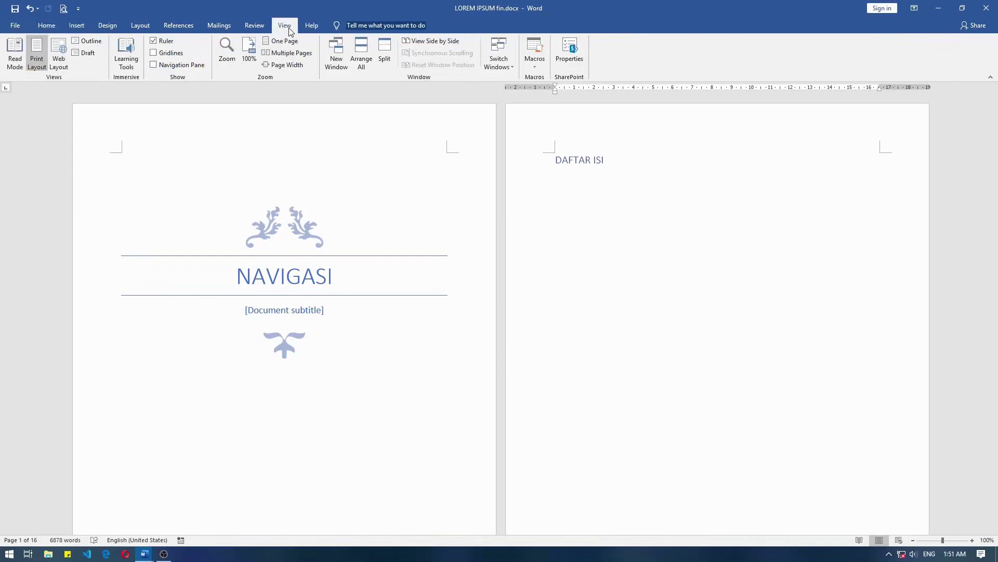
pyautogui.click(203, 67)
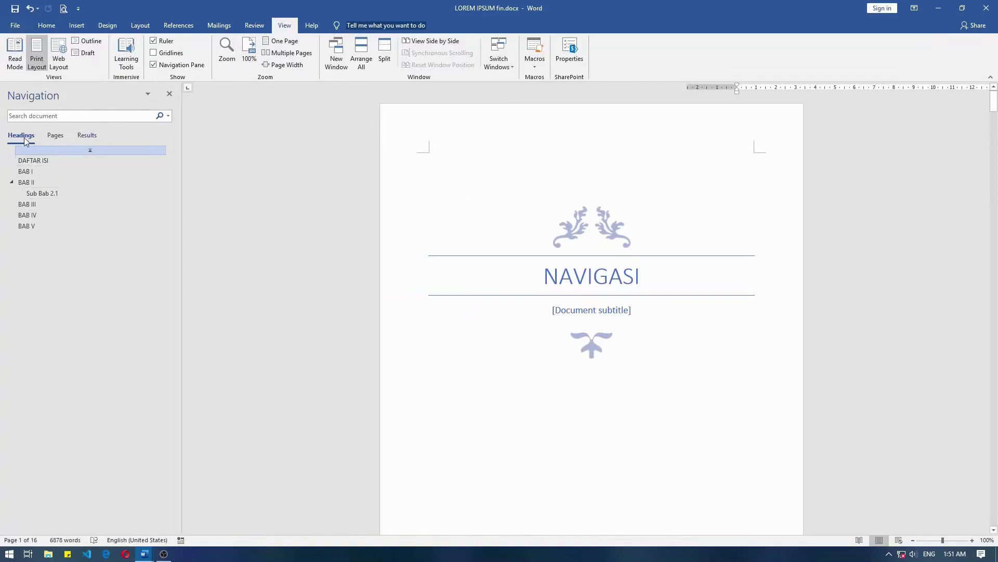
pyautogui.click(52, 136)
pyautogui.click(94, 140)
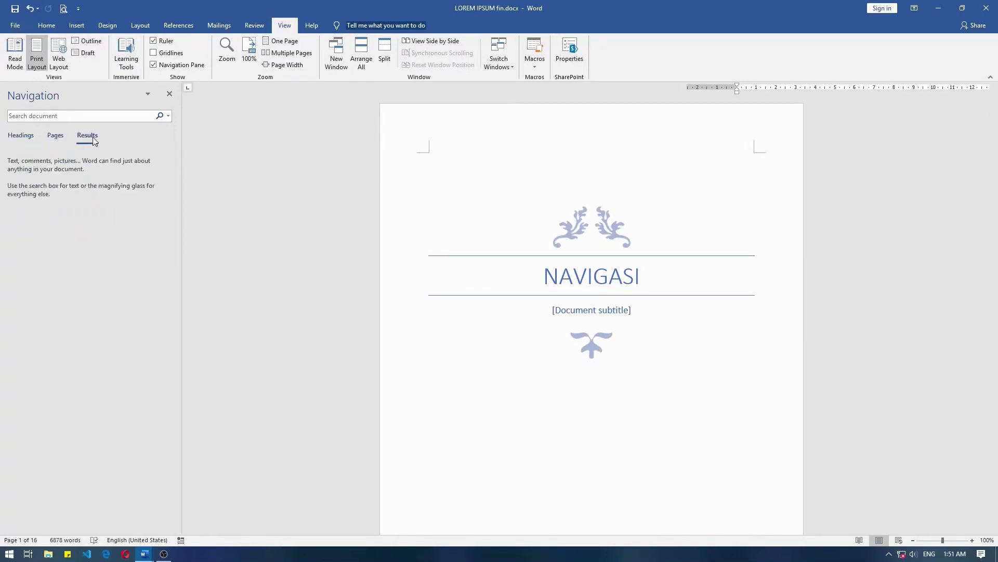
pyautogui.click(23, 139)
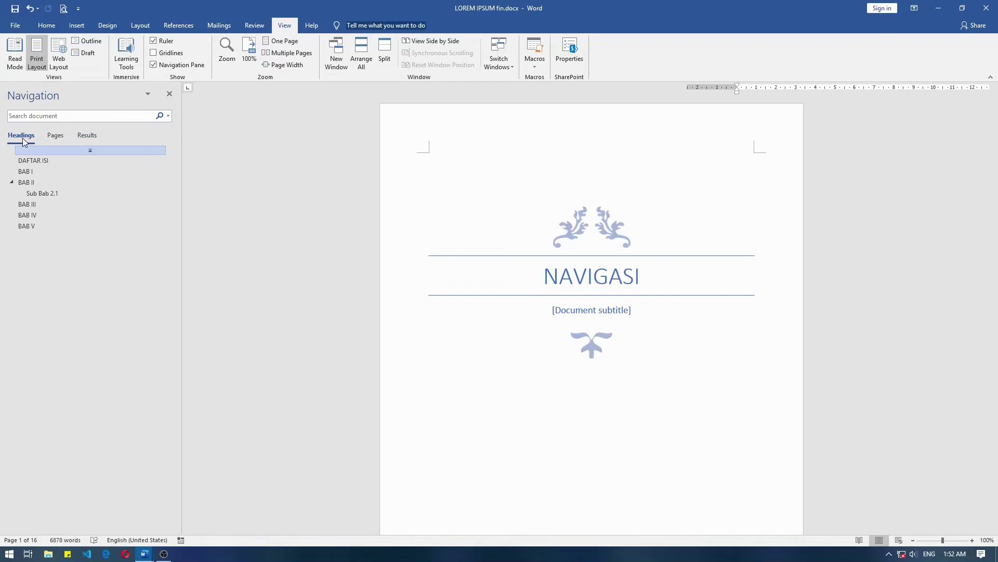
# Step: Visit DAFTAR ISI, BAB II, Sub Bab 2.1, BAB IV and BAB V via headings, then return to the start
pyautogui.click(65, 160)
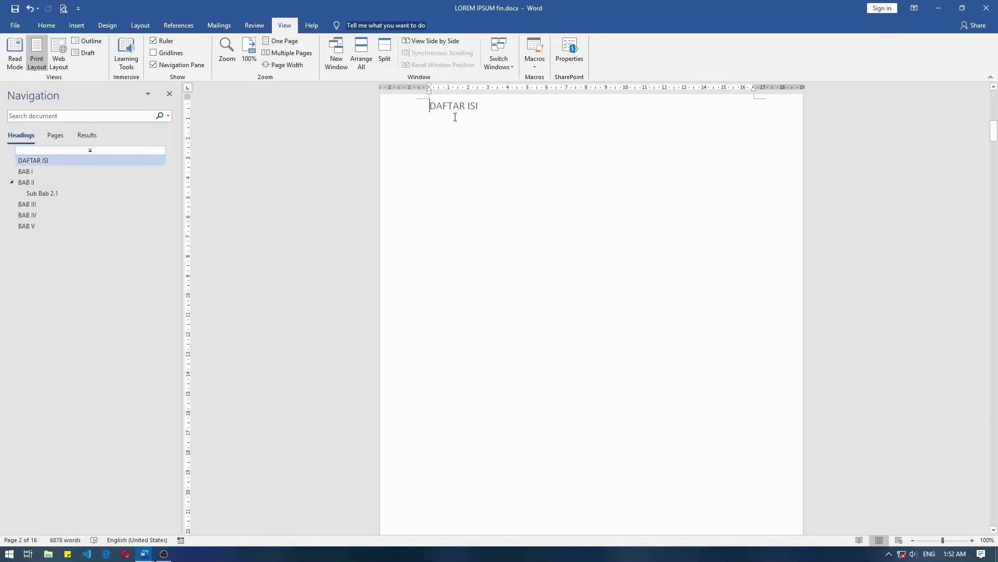
pyautogui.click(110, 184)
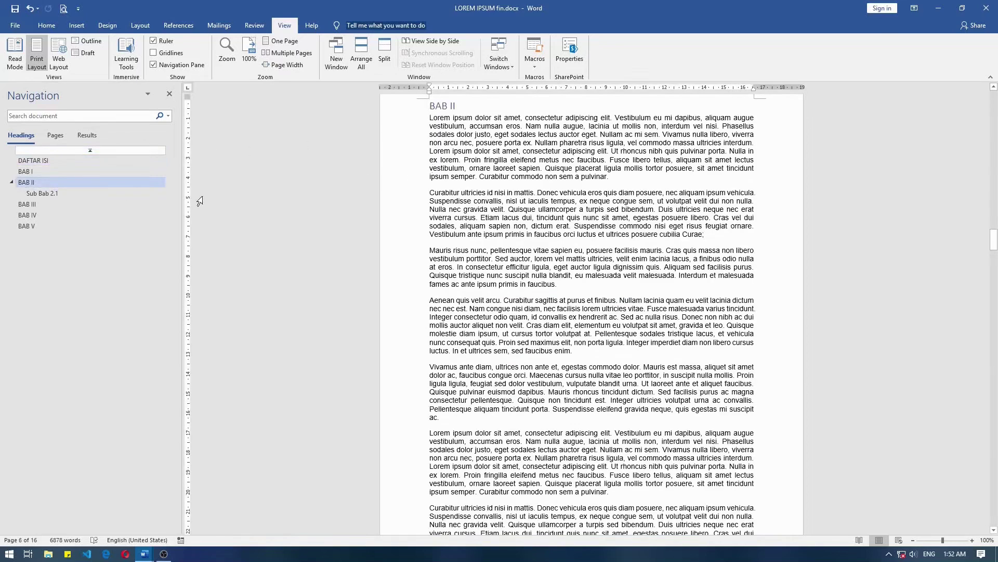
pyautogui.click(85, 195)
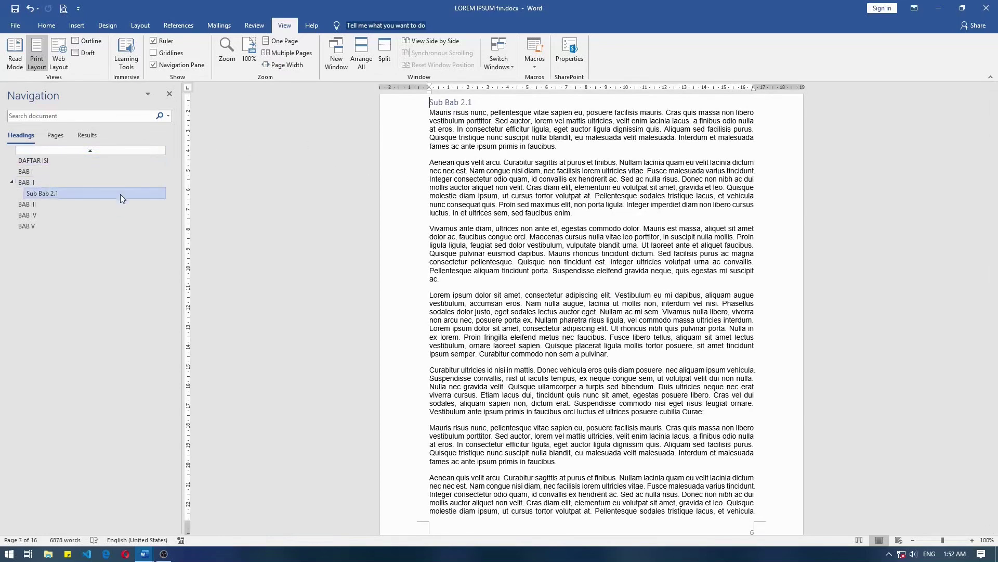
pyautogui.click(111, 212)
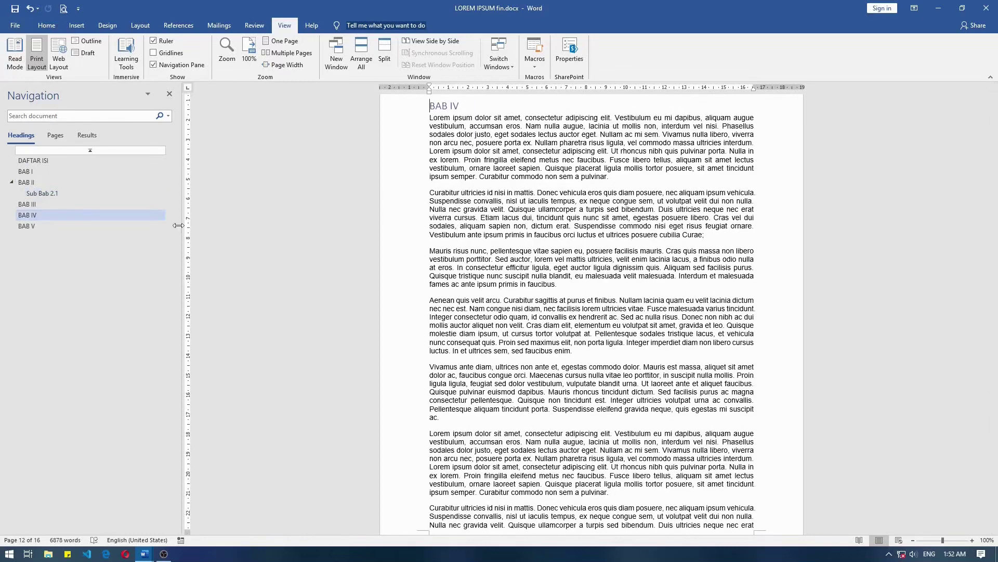
pyautogui.click(138, 226)
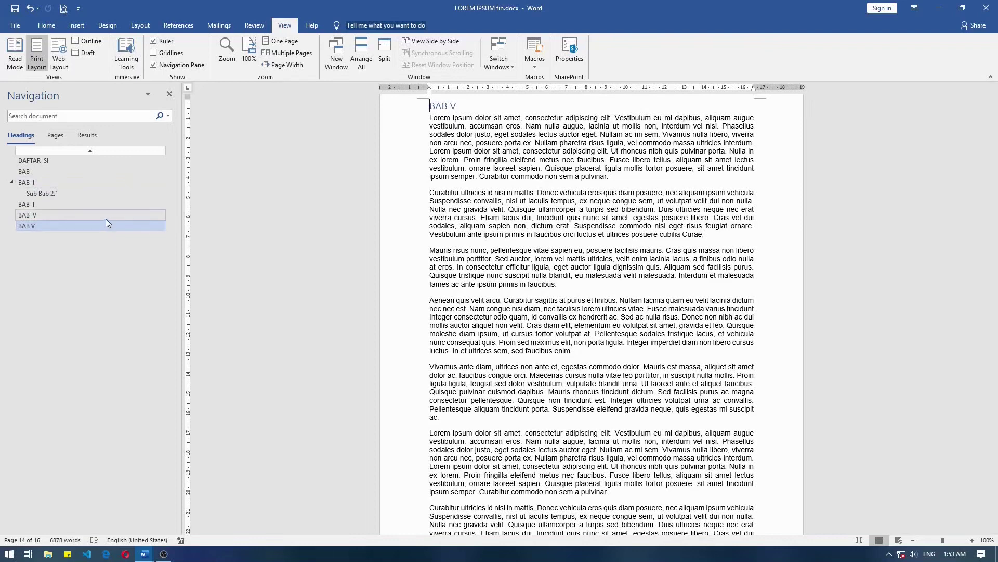
pyautogui.click(92, 151)
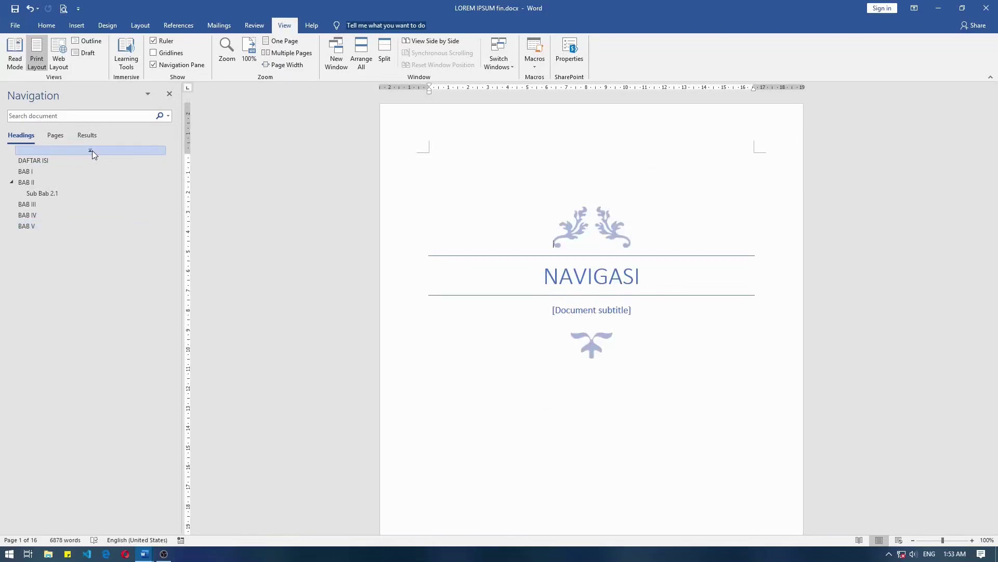
pyautogui.click(56, 135)
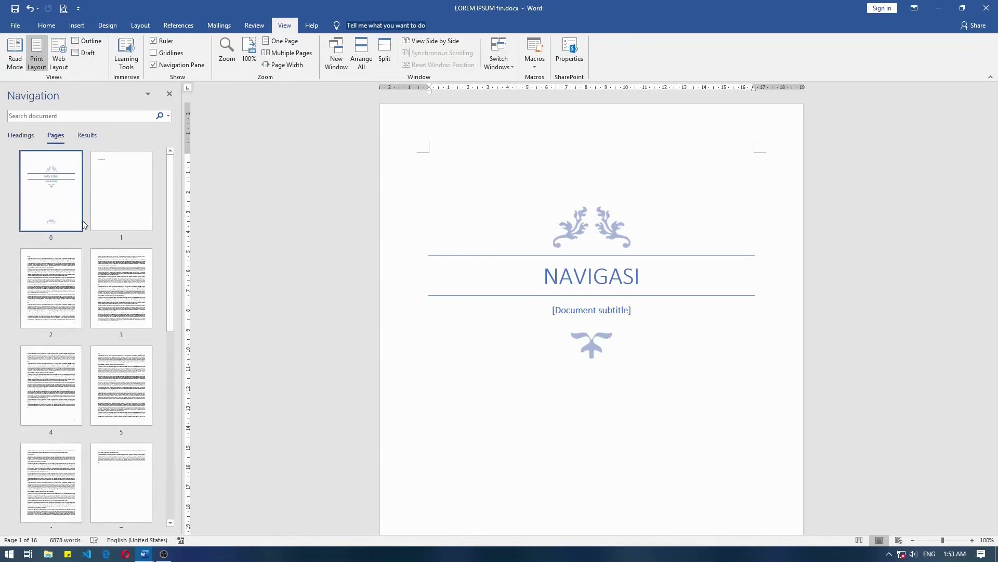
# Step: Use page thumbnails to visit the title page, the DAFTAR ISI page and the blank final page 16
pyautogui.click(61, 185)
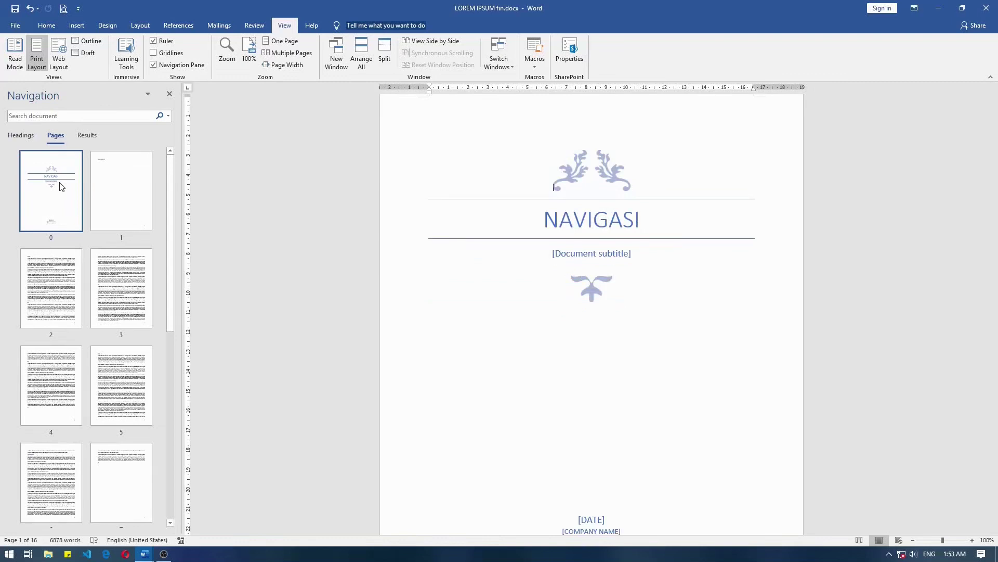
pyautogui.click(115, 186)
pyautogui.scroll(-3, 115, 187)
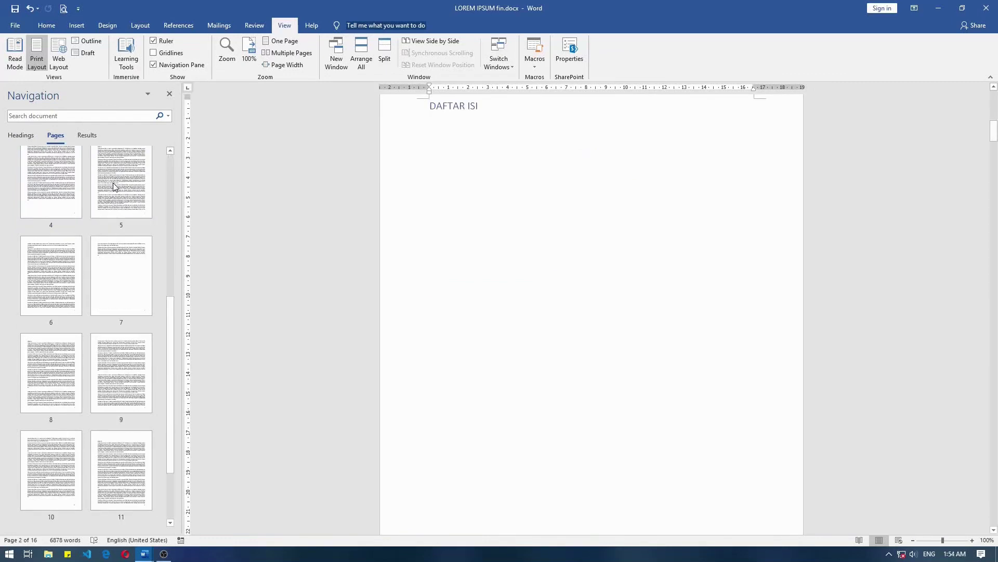
pyautogui.scroll(-3, 115, 187)
pyautogui.click(107, 486)
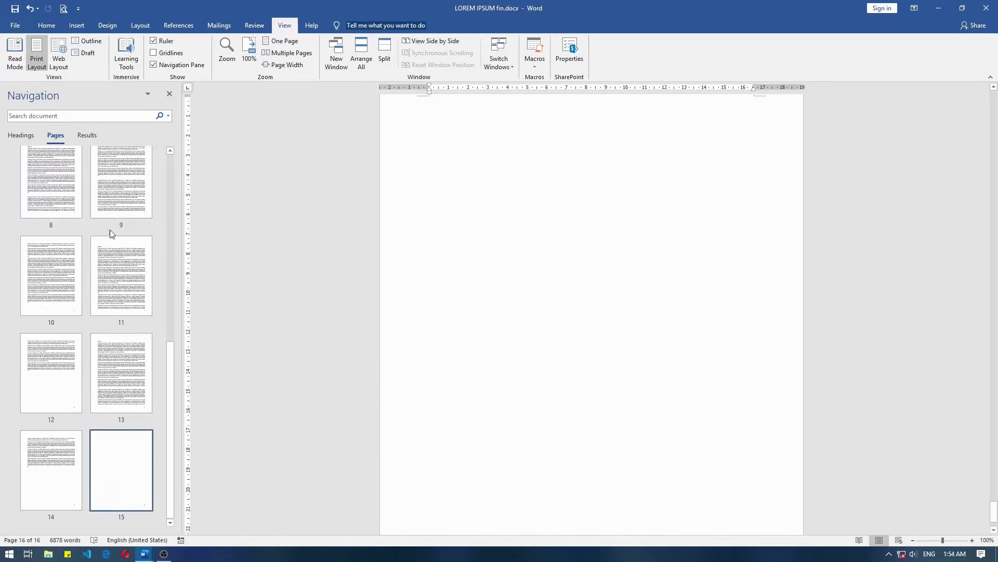
pyautogui.click(91, 138)
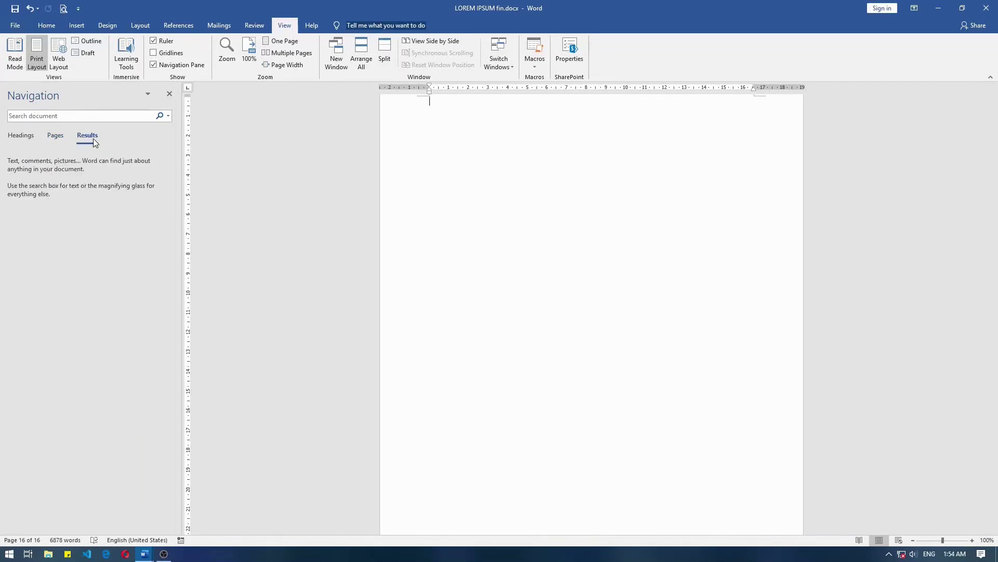
# Step: Search for 'bab', visit the BAB IV and BAB I matches, and list only matching pages
pyautogui.click(86, 115)
pyautogui.write('bab')
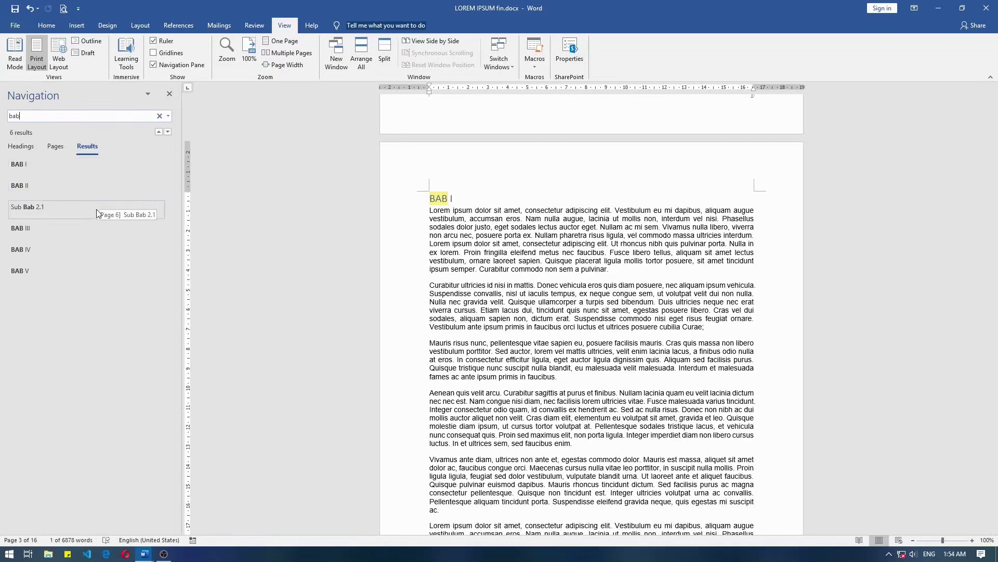
pyautogui.click(90, 261)
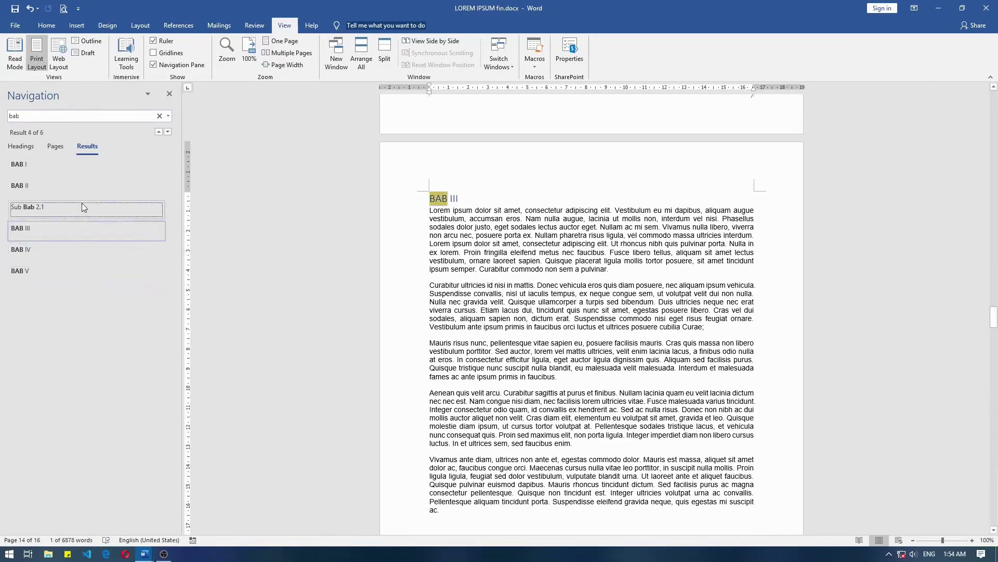
pyautogui.click(90, 168)
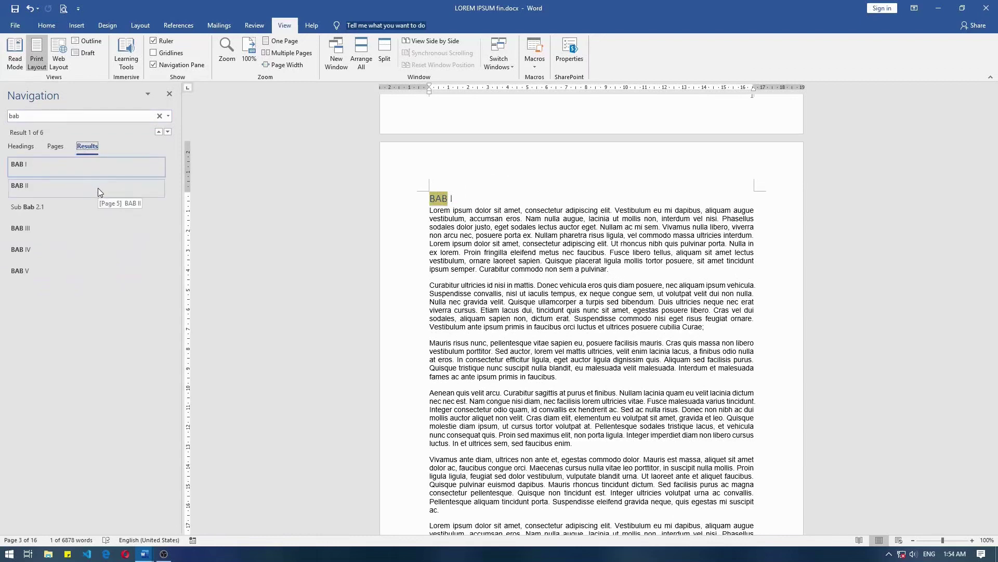
pyautogui.click(54, 146)
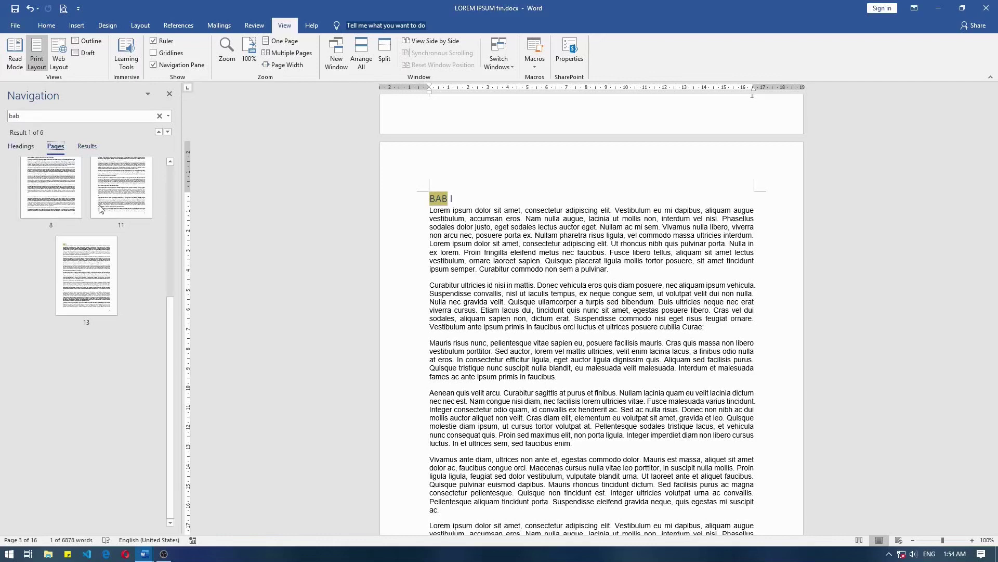
# Step: Jump to the BAB V match page, then step back to the BAB IV page 12
pyautogui.click(110, 265)
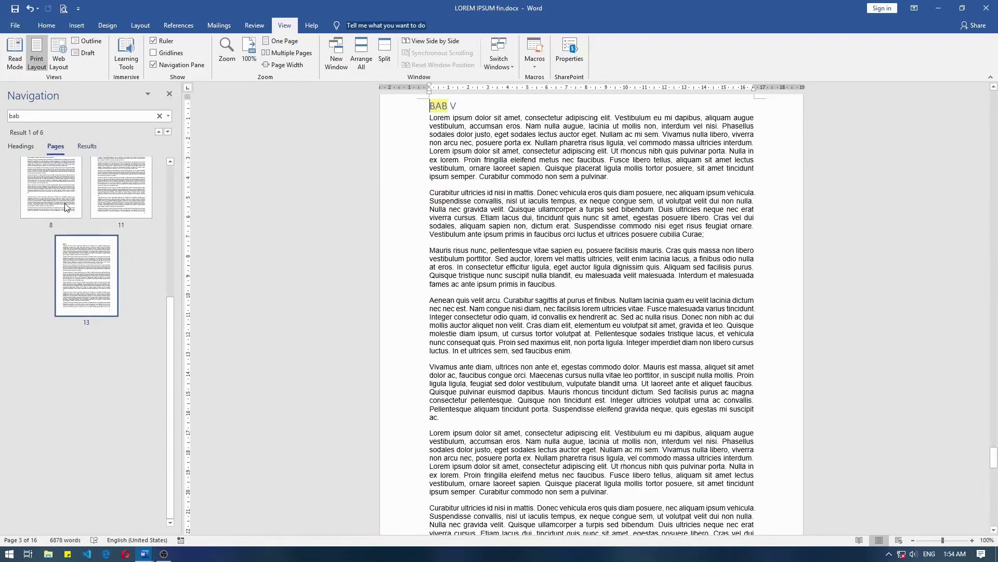
pyautogui.press('Left')
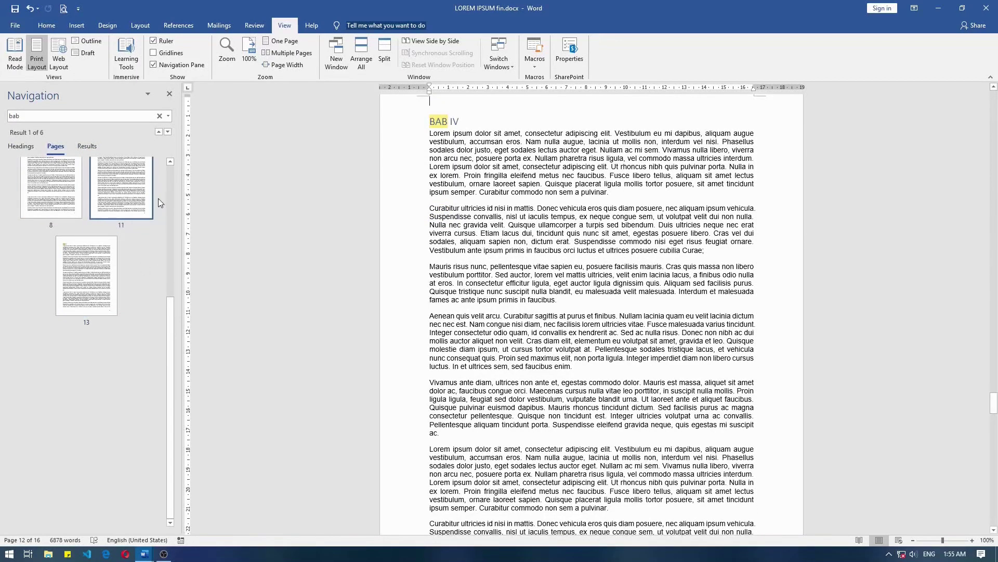
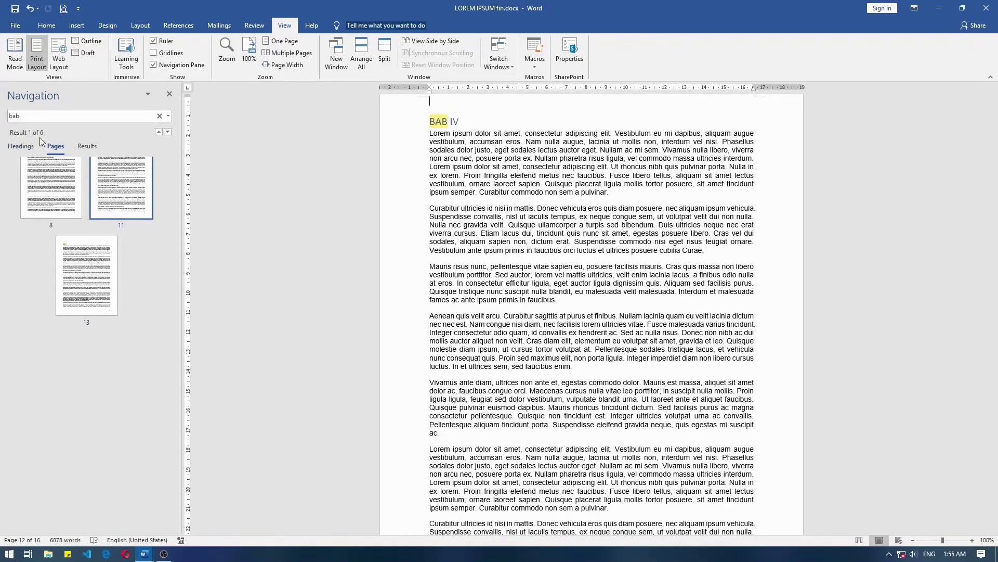
# Step: Step back through the 6 'bab' results to Result 1, the BAB I heading on page 3
pyautogui.click(88, 145)
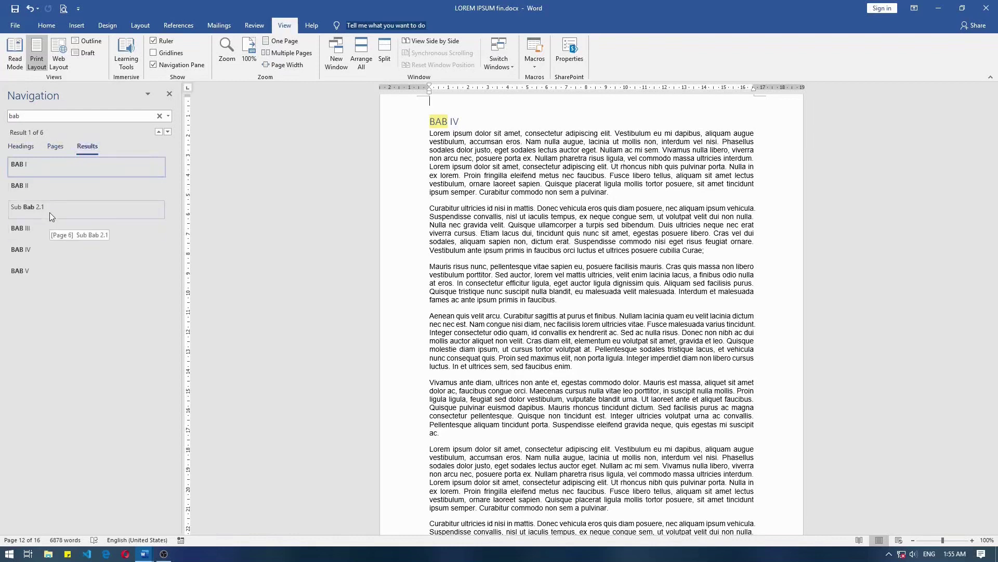
pyautogui.click(56, 147)
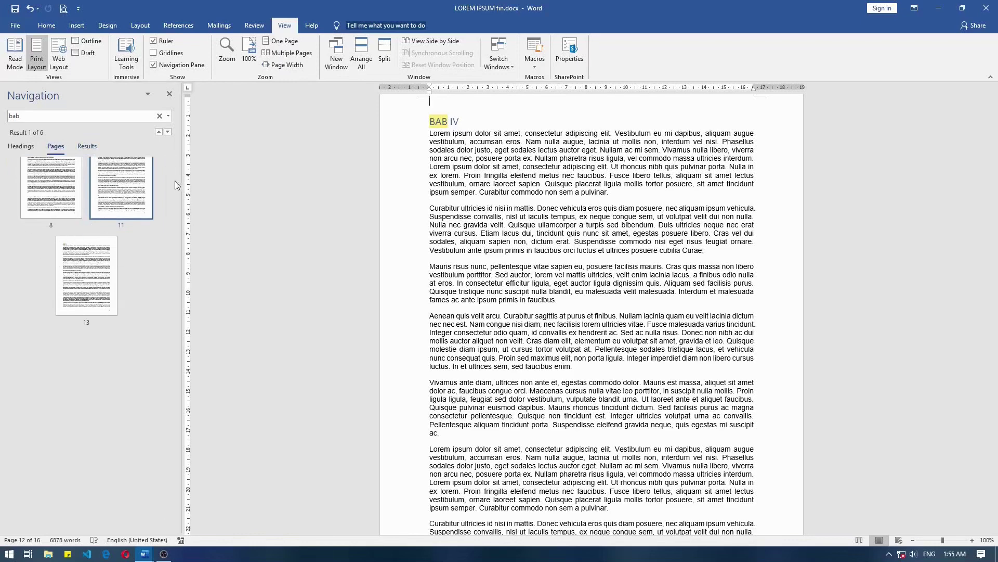
pyautogui.click(159, 132)
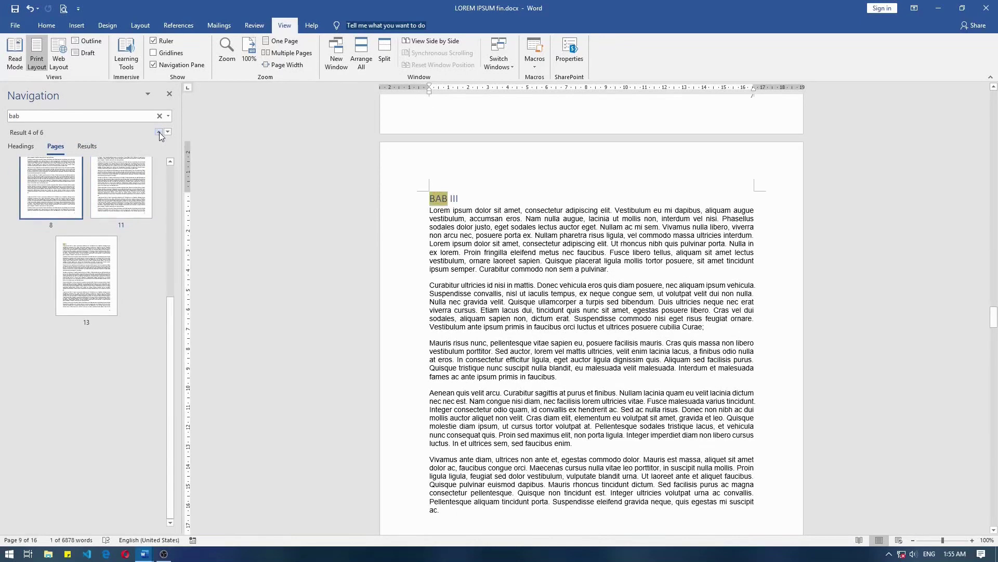
pyautogui.click(159, 132)
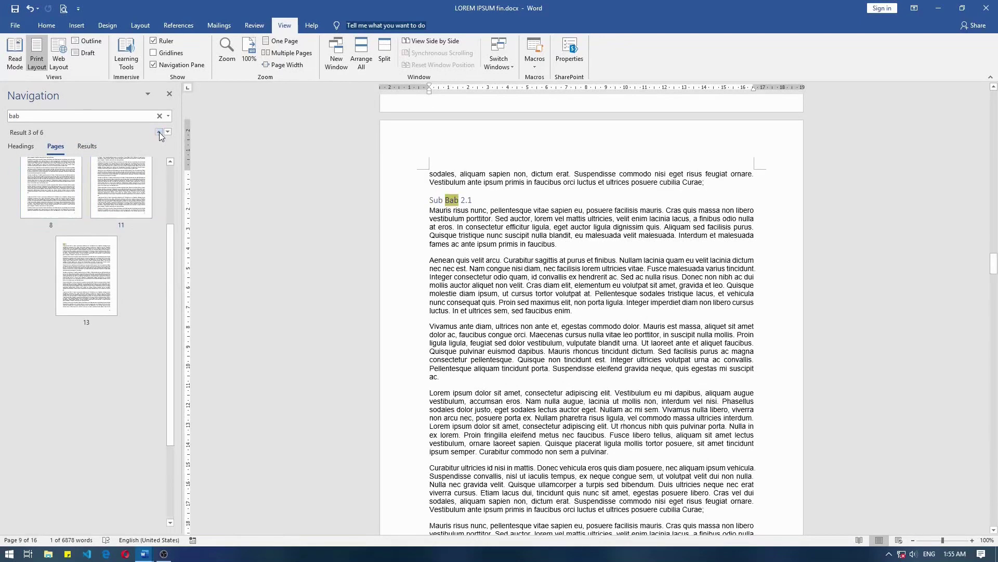
pyautogui.click(159, 132)
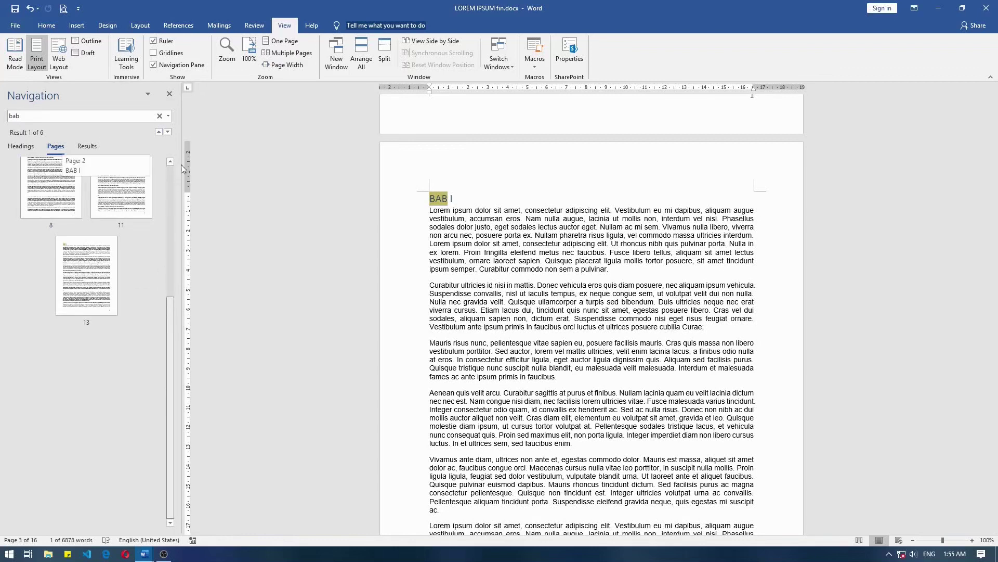
# Step: In the Headings list, jump between the BAB II, BAB IV and Sub Bab 2.1 headings
pyautogui.click(22, 149)
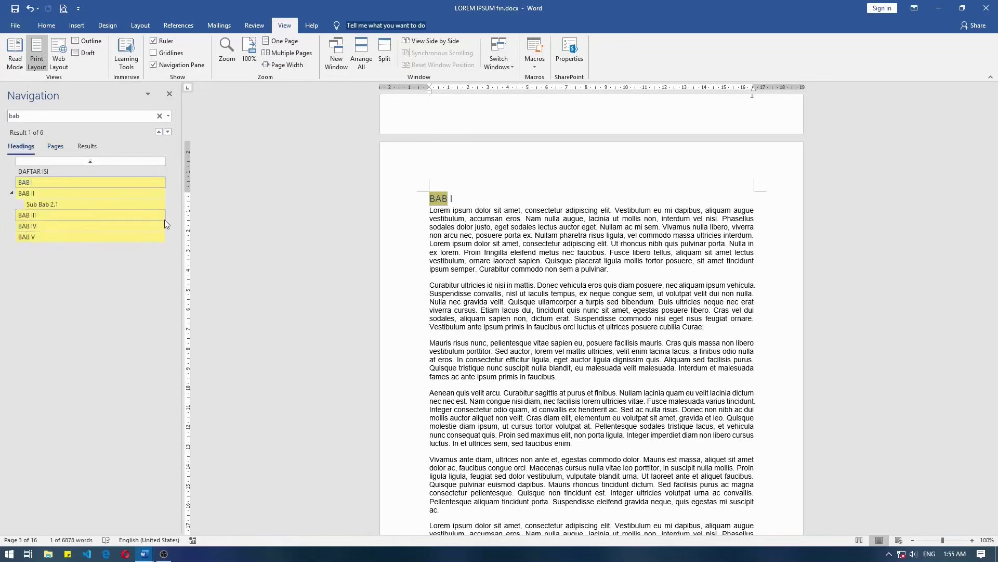
pyautogui.click(65, 189)
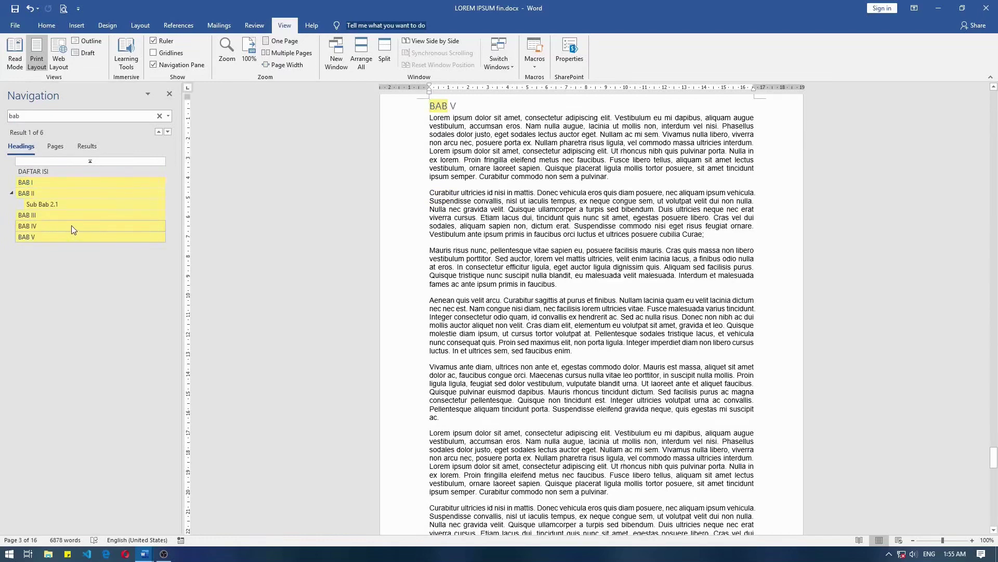
pyautogui.click(73, 221)
pyautogui.click(73, 215)
pyautogui.click(74, 204)
pyautogui.click(74, 191)
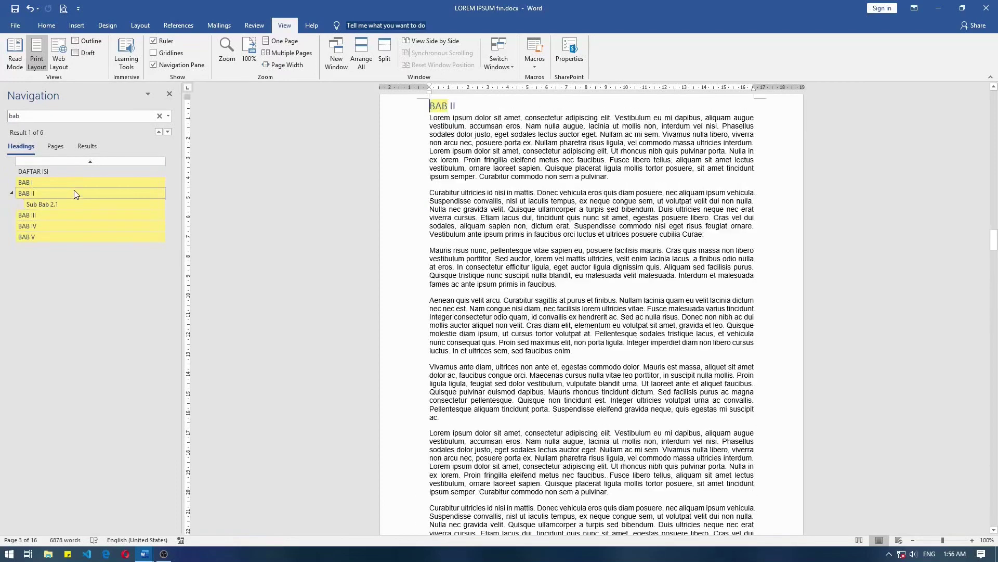
pyautogui.click(74, 204)
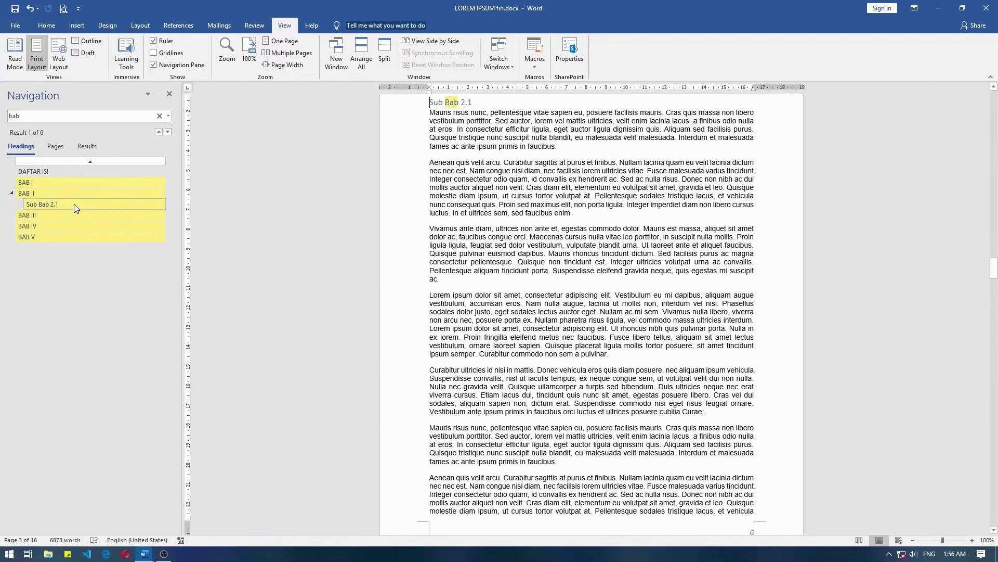
pyautogui.click(90, 118)
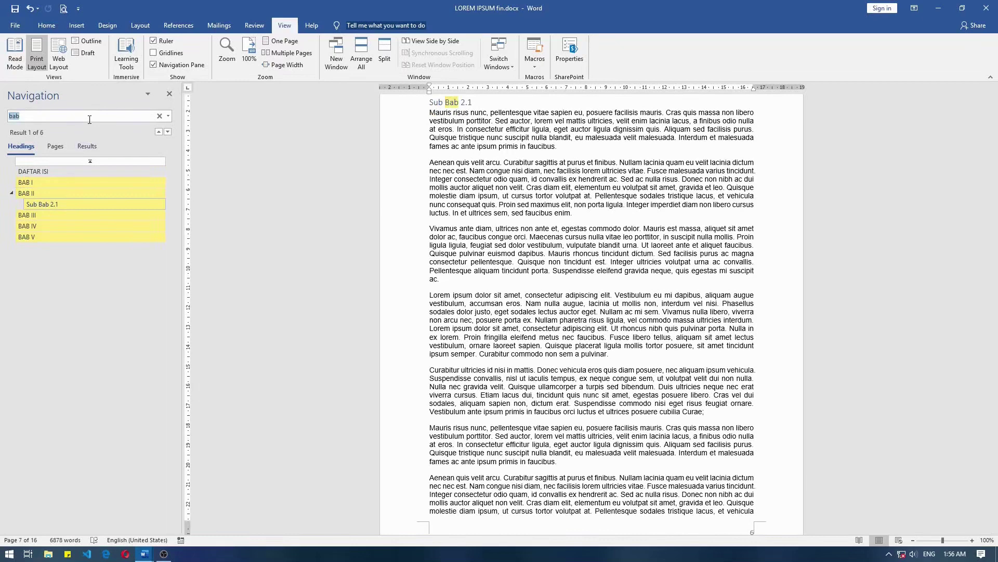
# Step: Clear the 'bab' search and its highlights, leaving the document on page 16
pyautogui.scroll(3, 819, 253)
pyautogui.scroll(3, 790, 249)
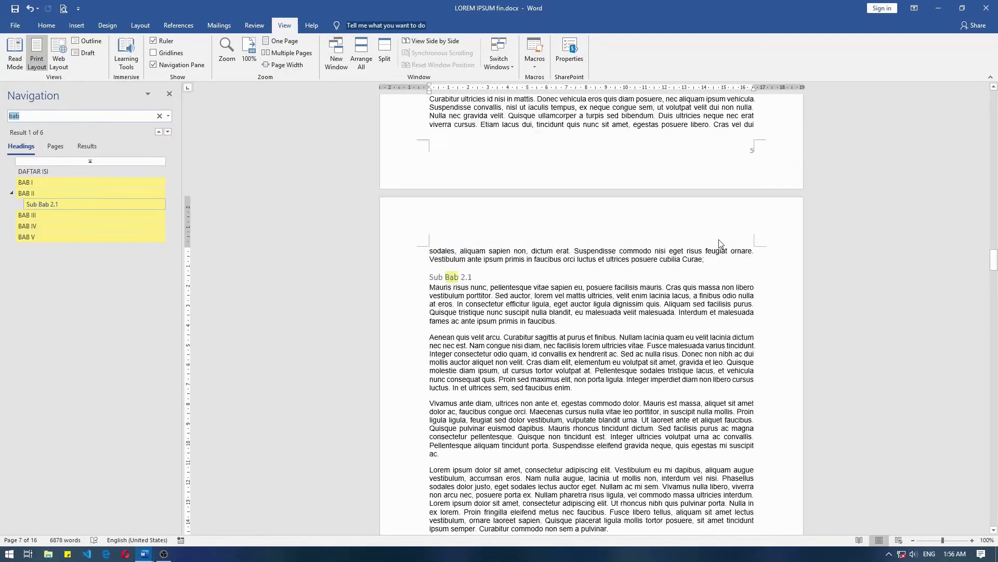
pyautogui.scroll(4, 754, 243)
pyautogui.scroll(4, 716, 237)
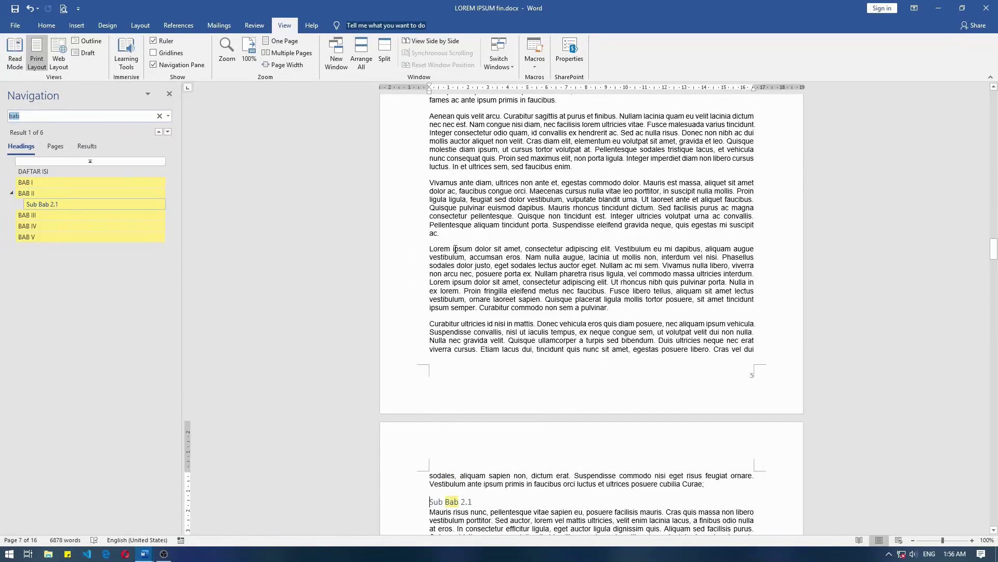
pyautogui.click(159, 116)
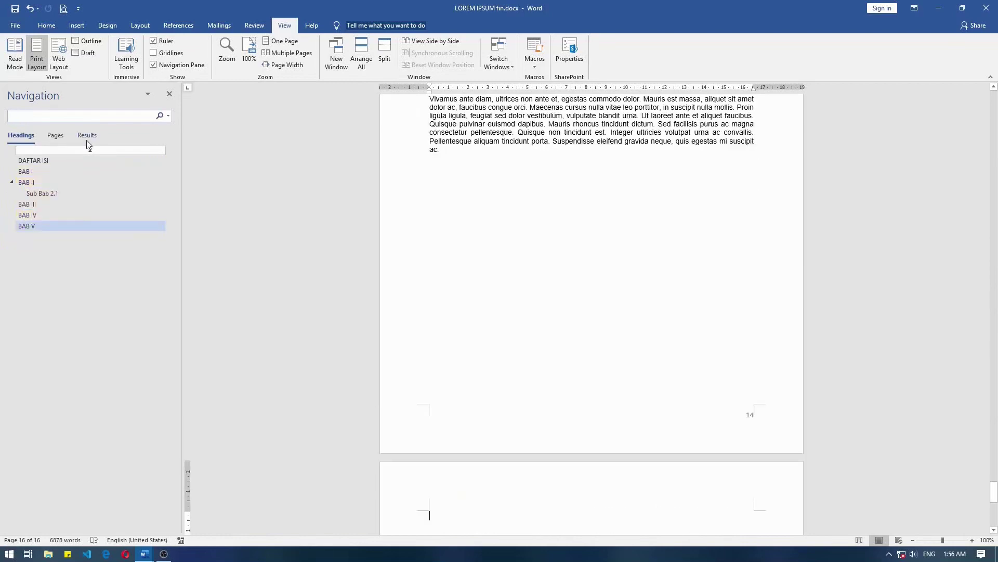
# Step: Search for 'lorem' (75 matches), visit Sub Bab 2.1 and BAB V, then show page thumbnails
pyautogui.write('lorem')
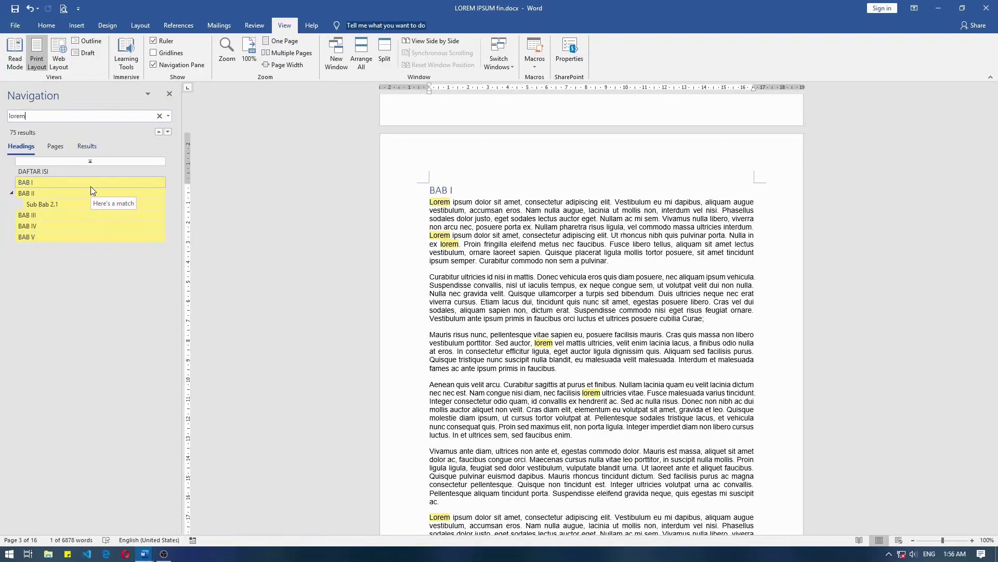
pyautogui.click(94, 201)
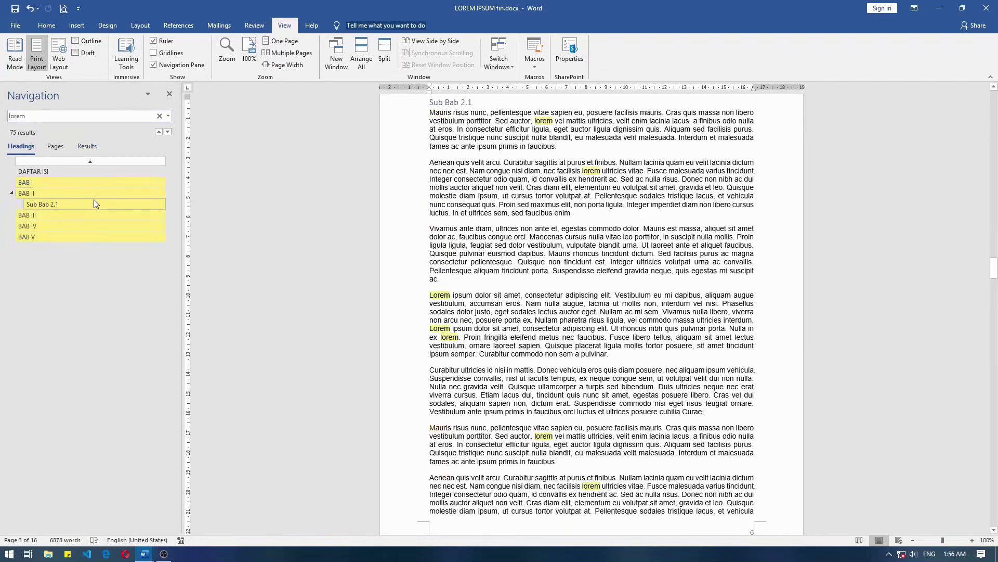
pyautogui.click(92, 238)
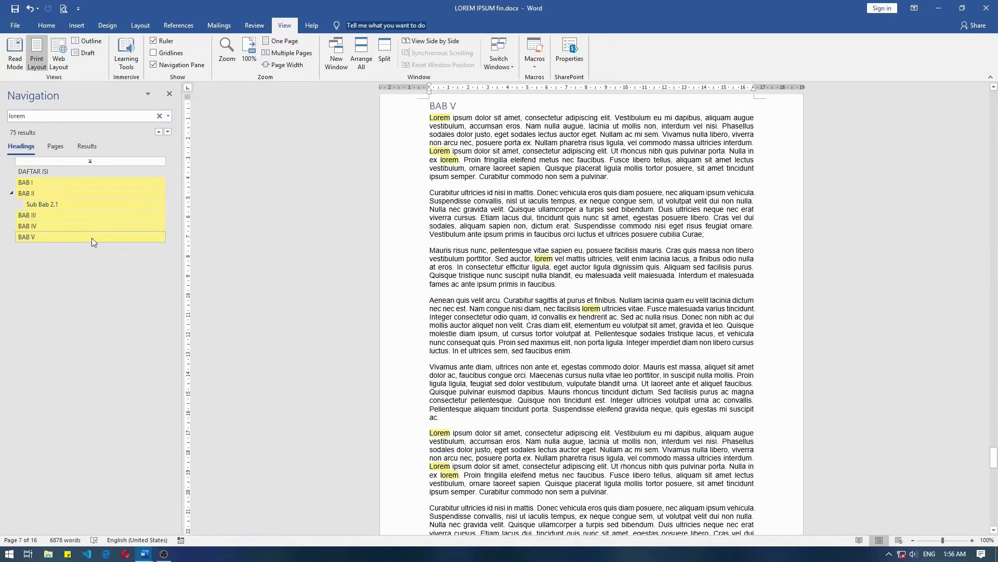
pyautogui.click(56, 146)
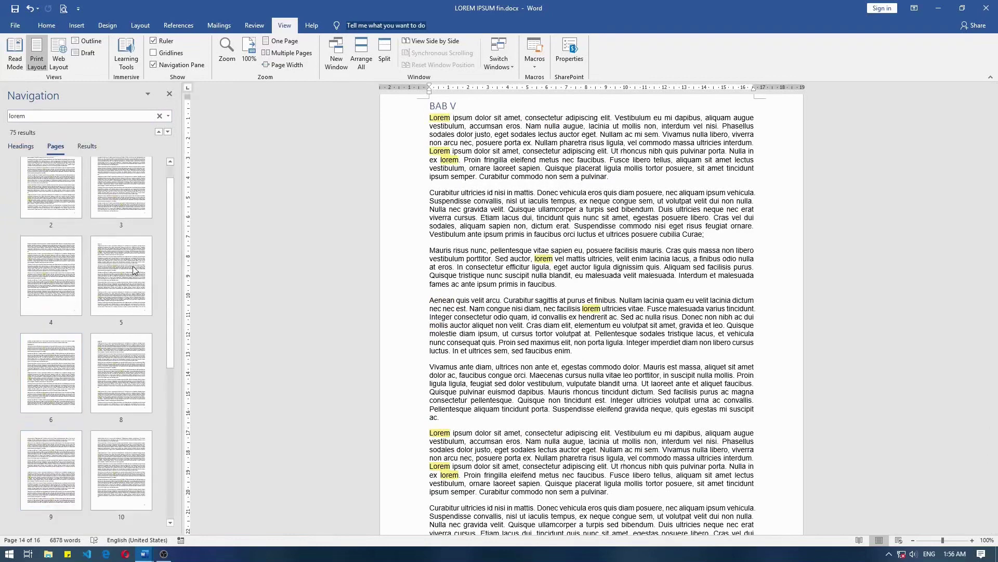
# Step: Jump to the page 2 thumbnail, where BAB I begins
pyautogui.scroll(5, 96, 369)
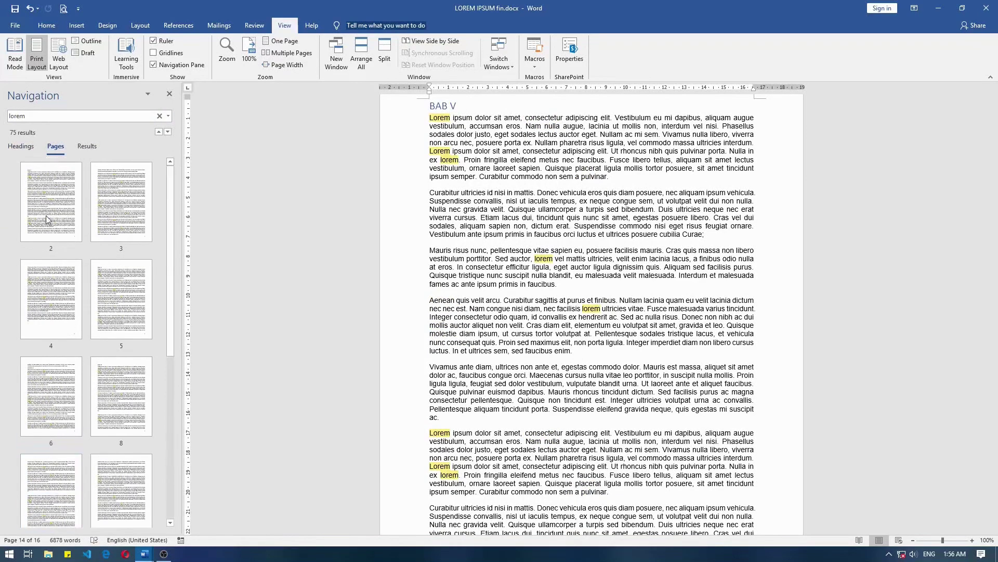
pyautogui.click(57, 235)
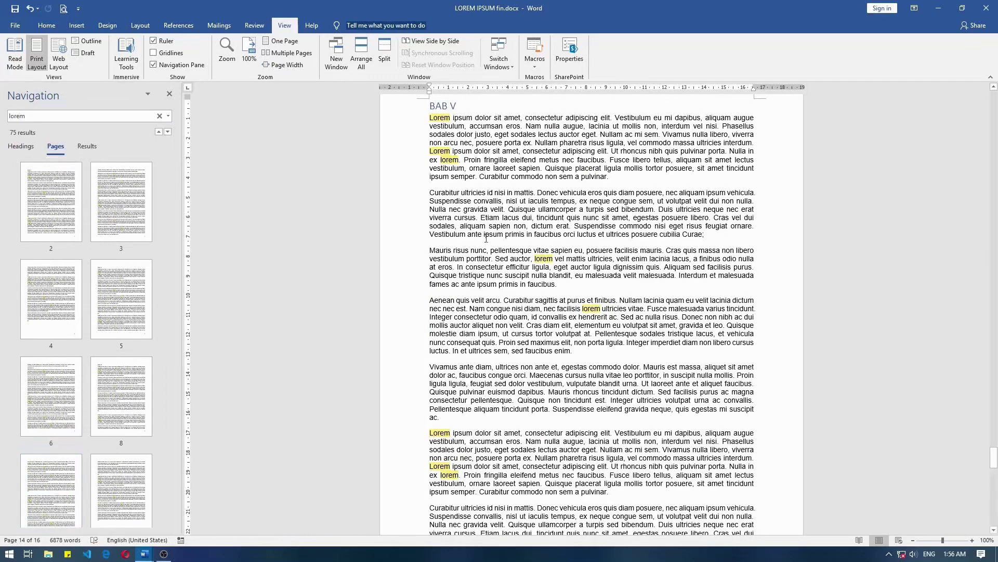
pyautogui.scroll(5, 528, 254)
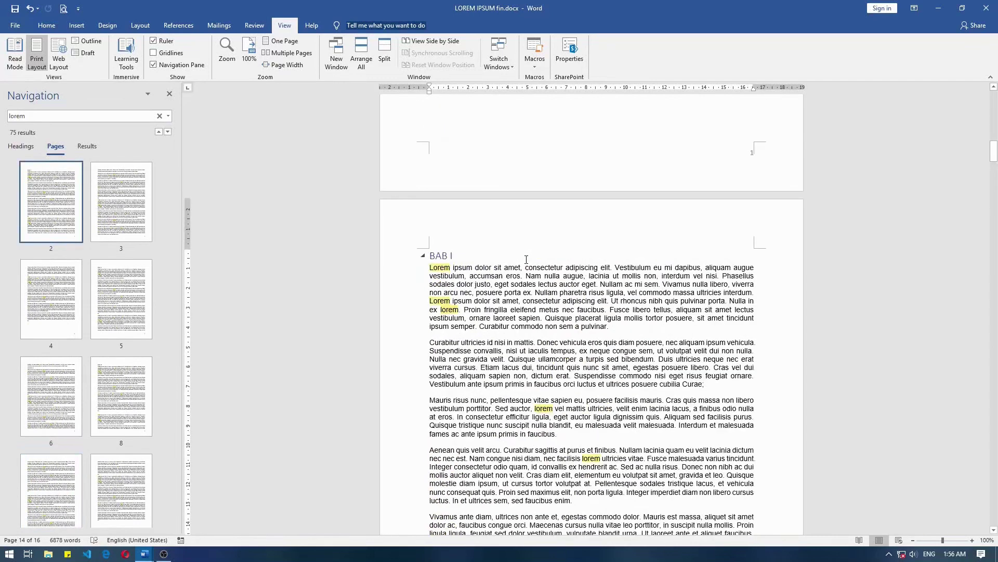
pyautogui.scroll(3, 528, 255)
pyautogui.scroll(10, 533, 256)
pyautogui.scroll(6, 533, 255)
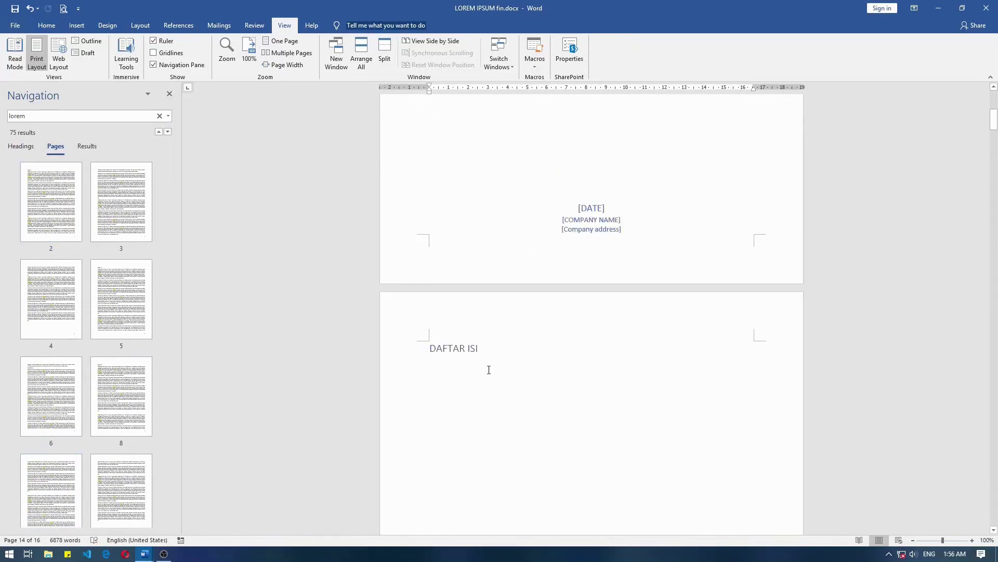
pyautogui.scroll(-1, 575, 352)
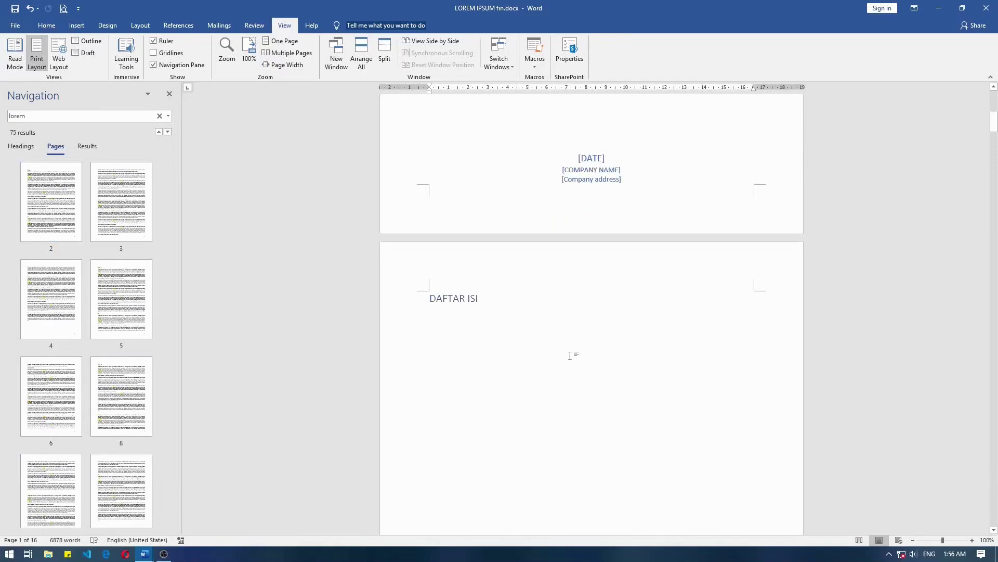
pyautogui.scroll(3, 587, 322)
pyautogui.scroll(-3, 587, 322)
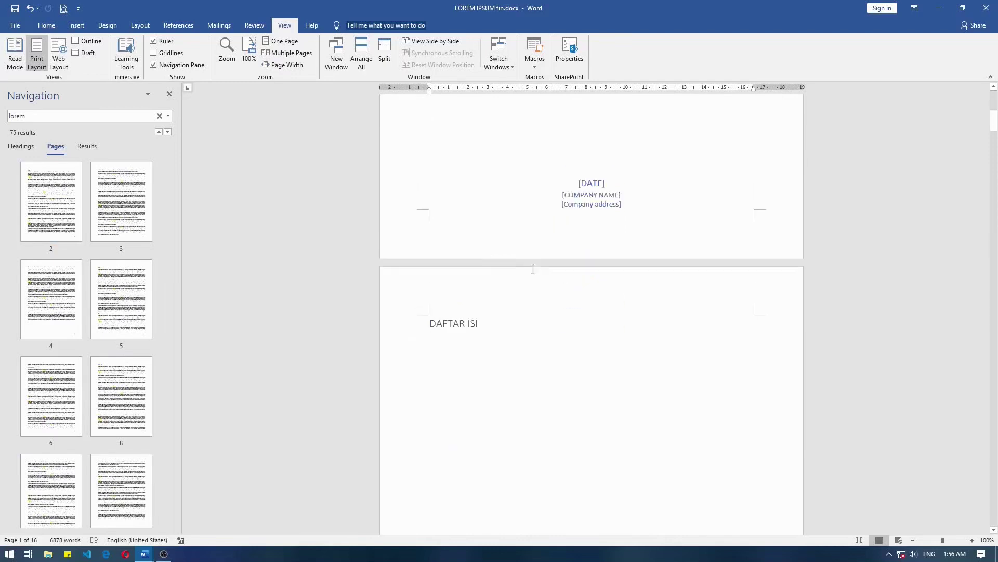
# Step: Jump through the following pages with lorem matches, including the BAB I and BAB II pages
pyautogui.click(66, 212)
pyautogui.scroll(-3, 75, 208)
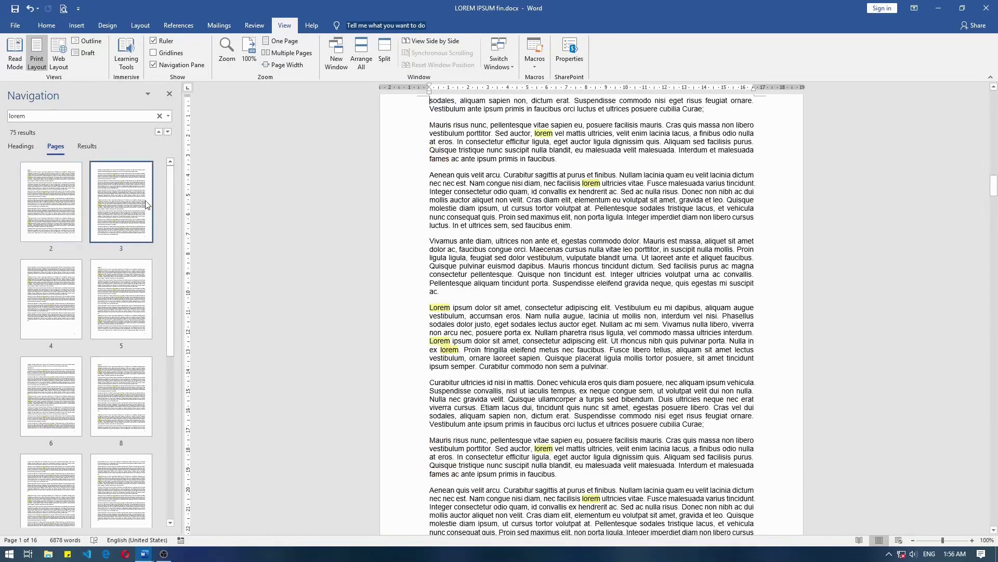
pyautogui.click(67, 199)
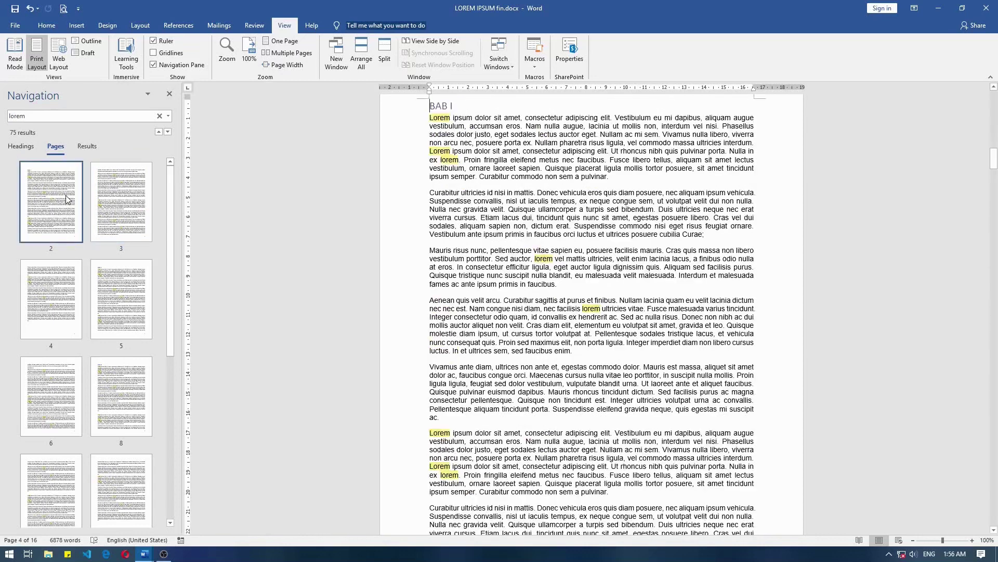
pyautogui.click(70, 307)
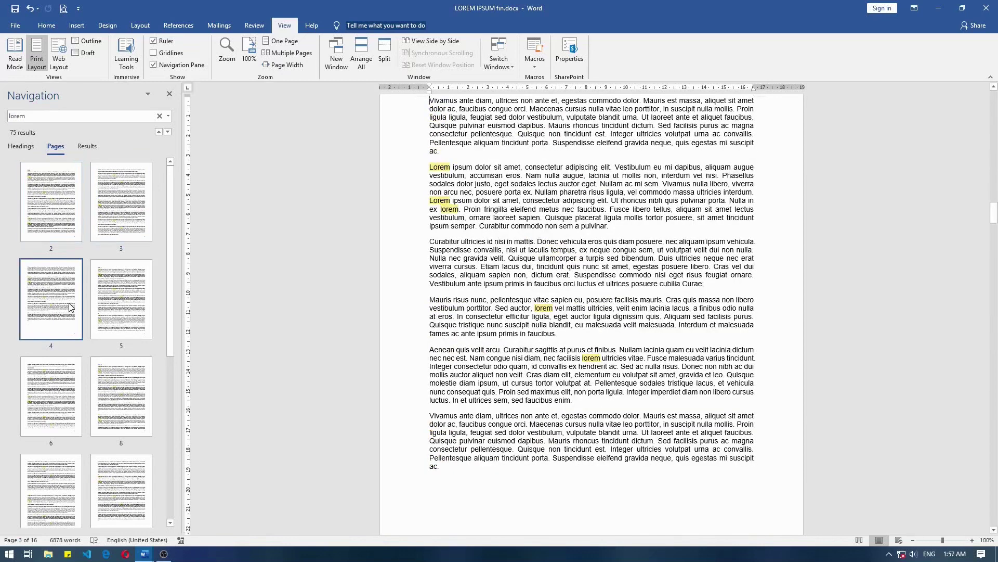
pyautogui.click(117, 309)
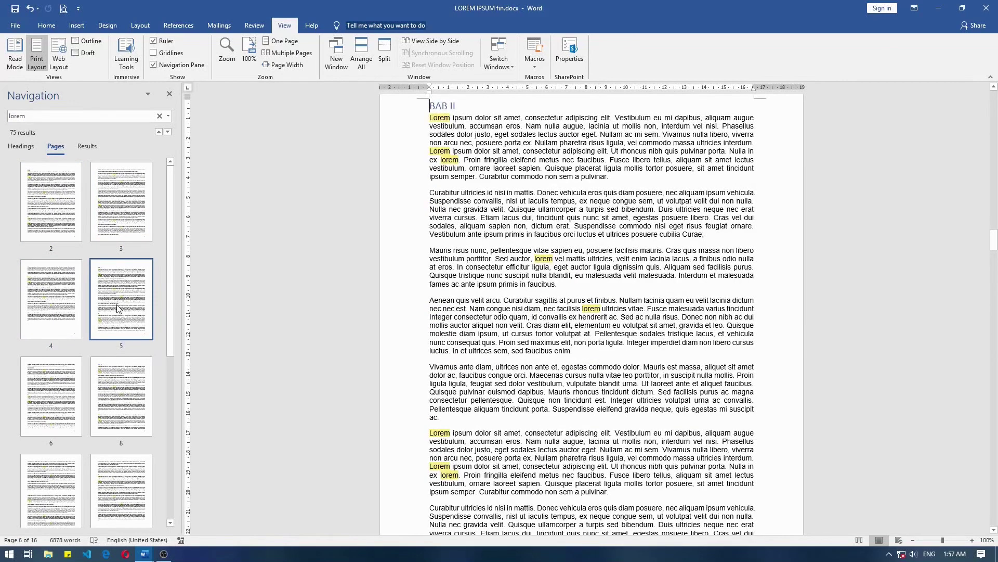
# Step: Jump ahead to later match pages such as page 9, then return to the BAB I page
pyautogui.click(70, 374)
pyautogui.click(106, 384)
pyautogui.click(46, 484)
pyautogui.click(115, 490)
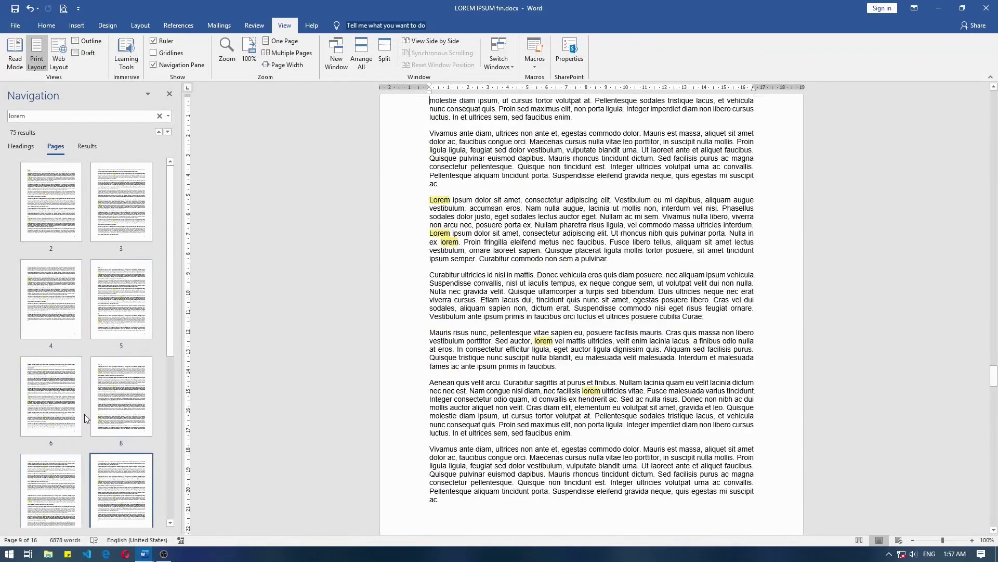
pyautogui.click(78, 410)
pyautogui.click(52, 229)
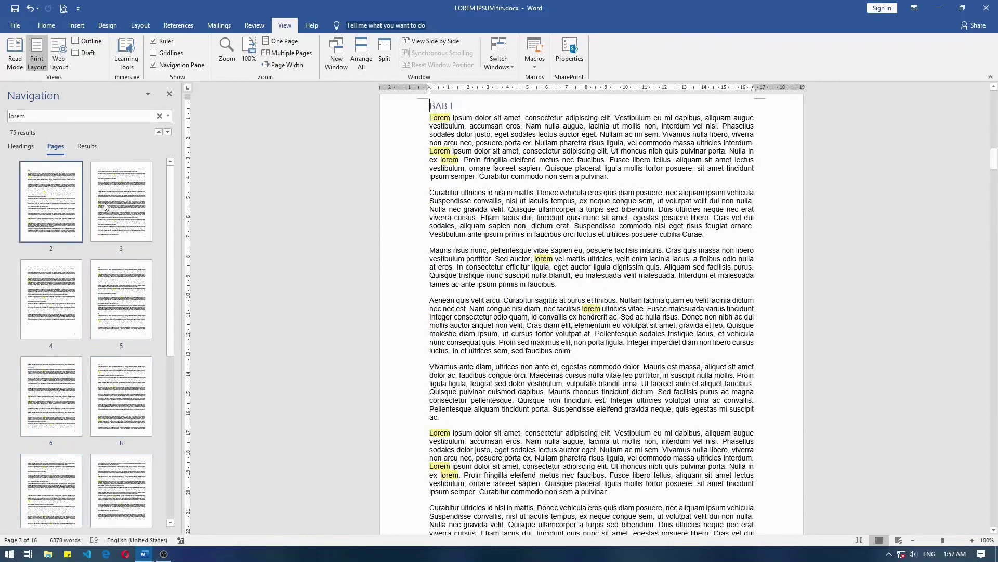
# Step: List the 75 lorem matches as individual results and scroll down through them
pyautogui.click(83, 146)
pyautogui.scroll(-2, 107, 215)
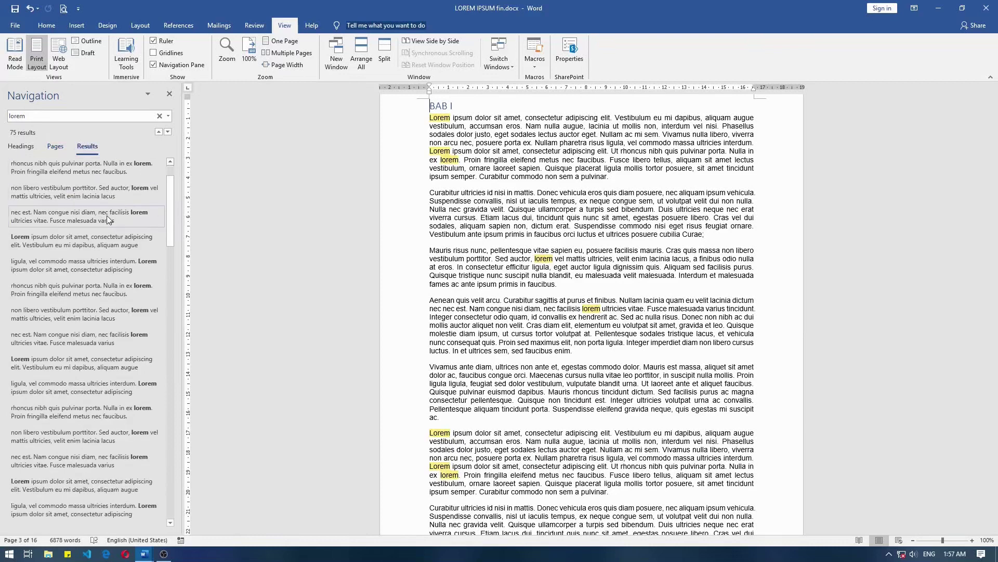
pyautogui.scroll(-2, 107, 215)
pyautogui.scroll(-2, 107, 215)
pyautogui.scroll(-2, 108, 214)
pyautogui.scroll(-2, 107, 214)
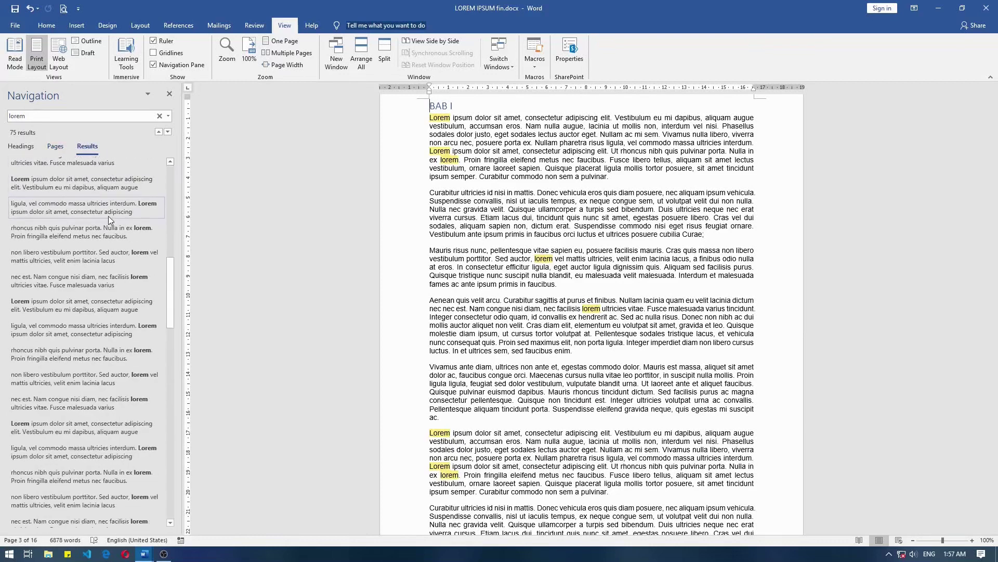
pyautogui.scroll(-2, 108, 215)
pyautogui.scroll(-2, 107, 241)
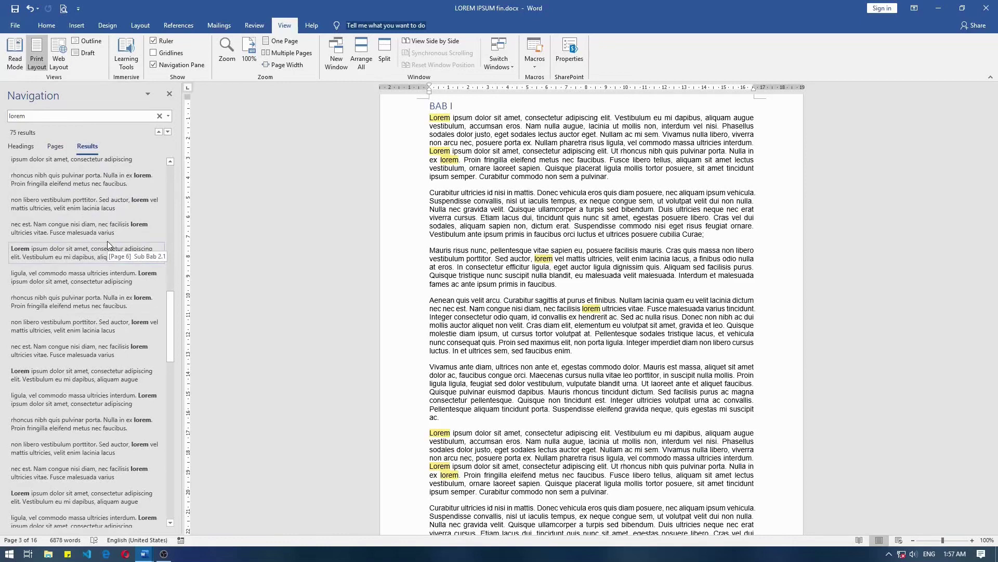
pyautogui.scroll(-3, 107, 242)
pyautogui.scroll(-3, 107, 241)
pyautogui.scroll(-2, 107, 241)
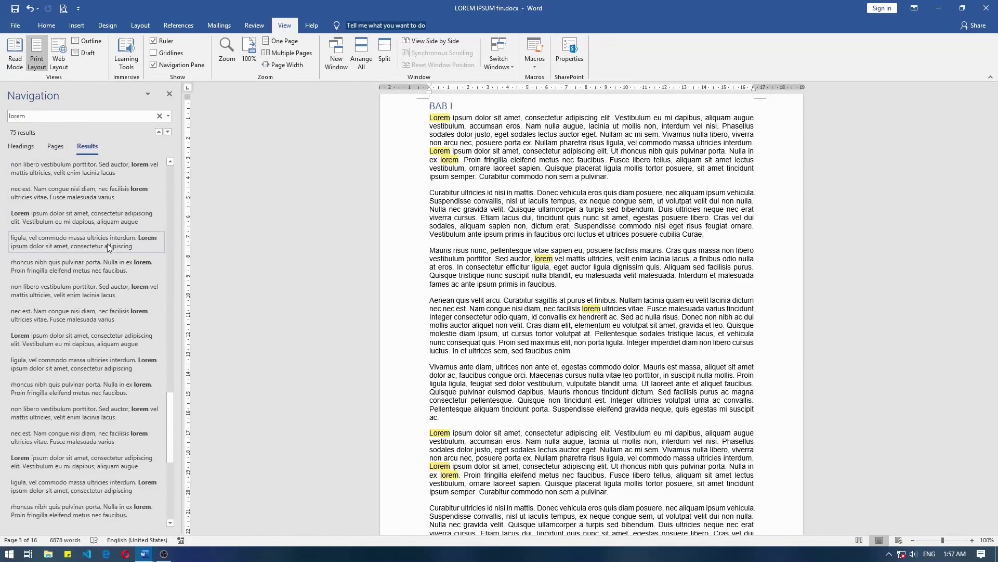
# Step: Jump to later lorem matches in BAB IV: match 70, the page 14 match and match 71
pyautogui.click(70, 330)
pyautogui.scroll(-2, 74, 406)
pyautogui.click(74, 401)
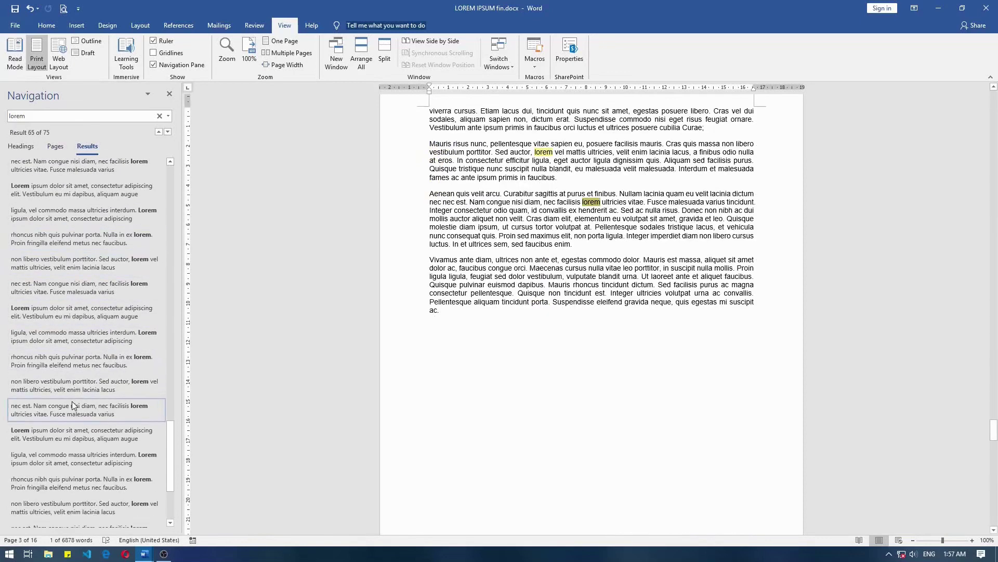
pyautogui.scroll(-3, 91, 451)
pyautogui.click(114, 432)
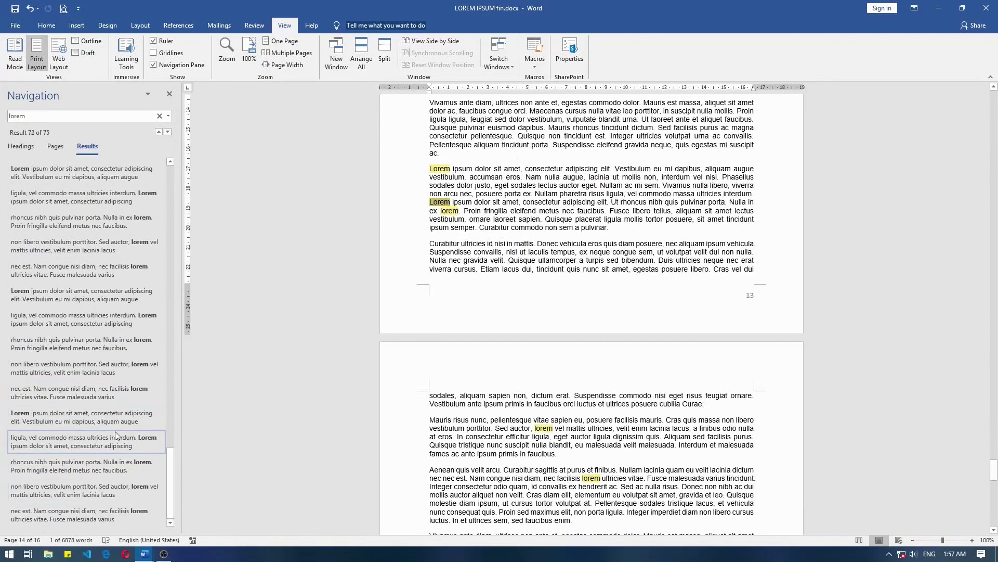
pyautogui.click(96, 417)
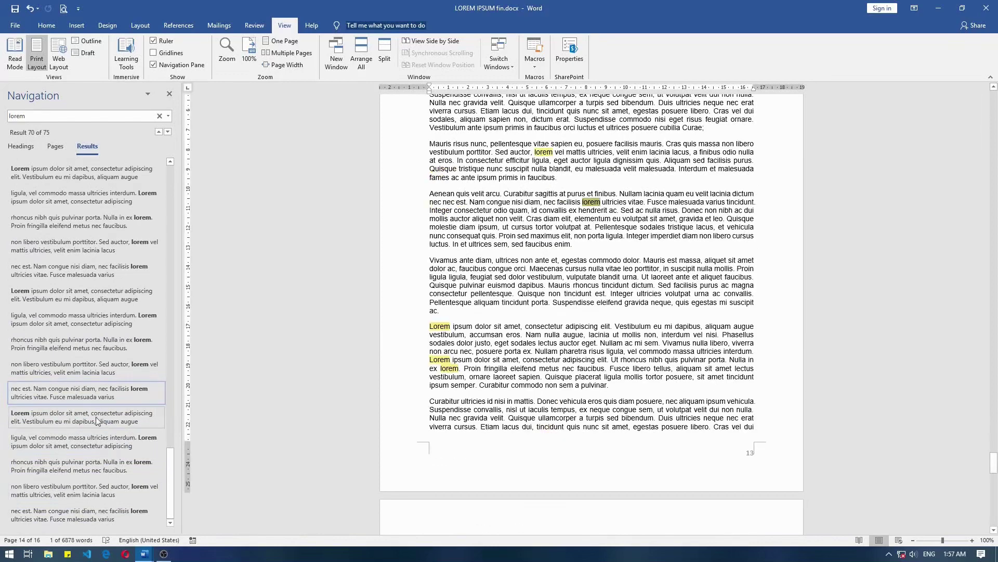
# Step: Step back through matches 68, 70 and 65 to result 61 on page 12, then show the highlighted headings
pyautogui.click(92, 343)
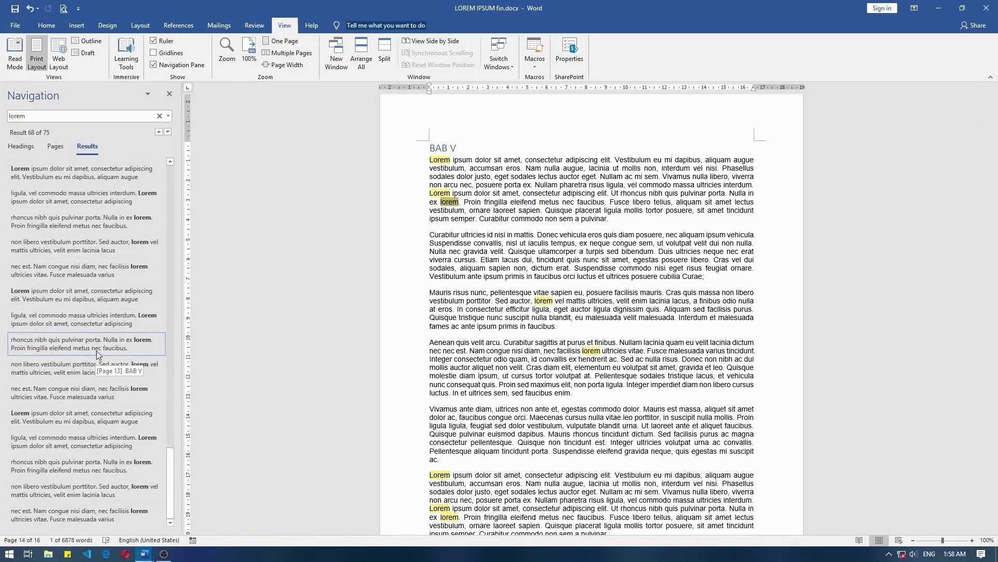
pyautogui.click(94, 393)
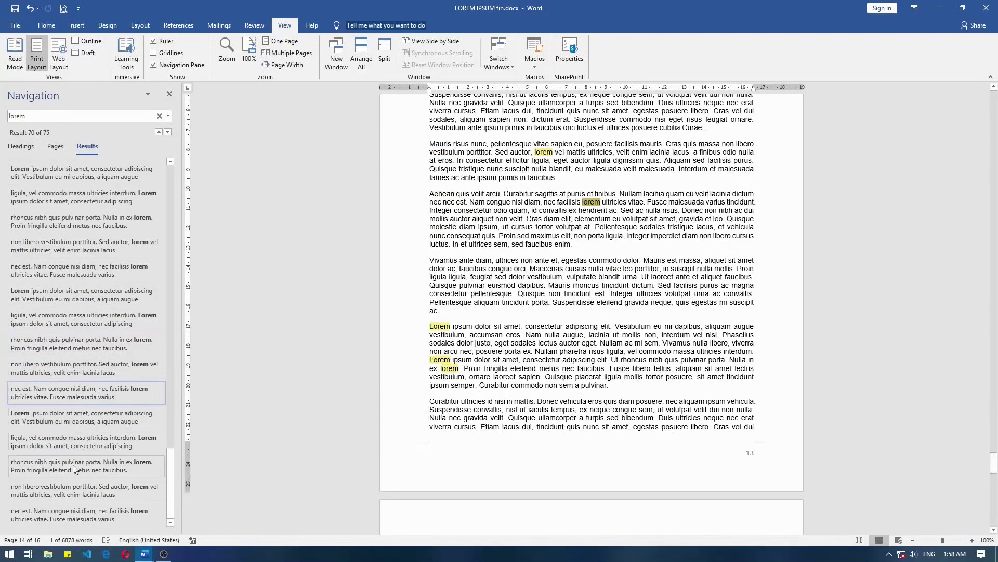
pyautogui.click(74, 470)
pyautogui.click(114, 392)
pyautogui.click(52, 343)
pyautogui.click(84, 281)
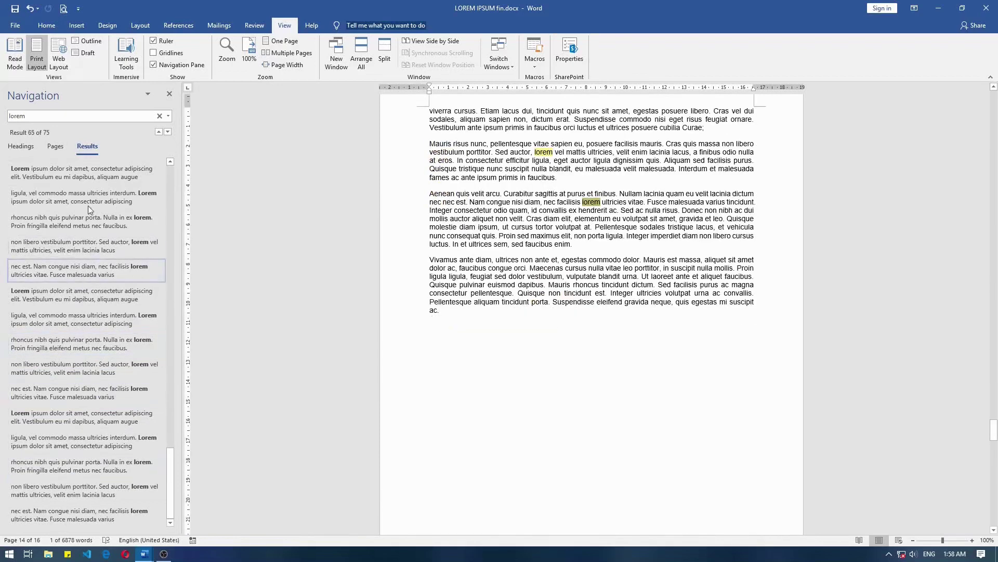
pyautogui.click(88, 202)
pyautogui.click(89, 174)
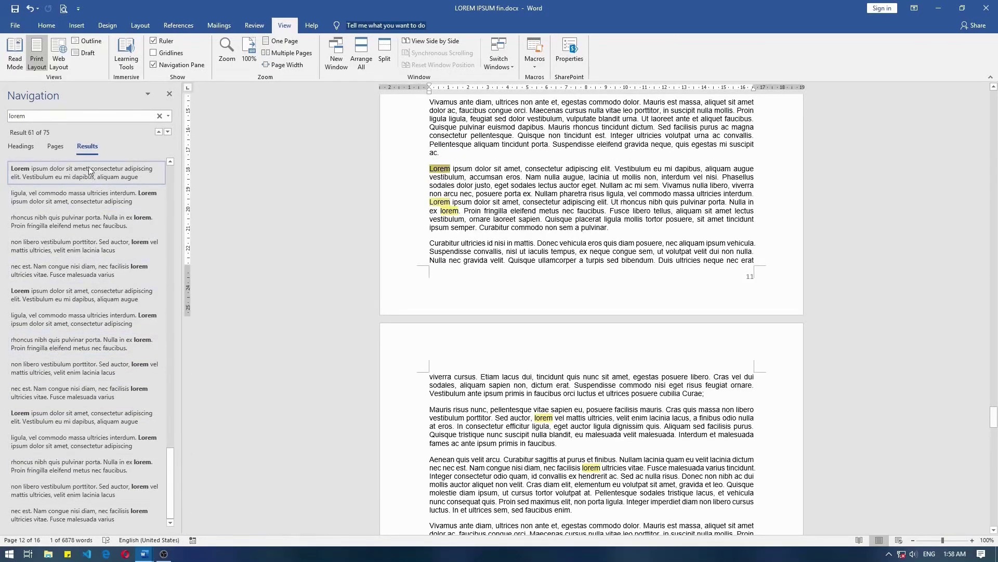
pyautogui.click(21, 146)
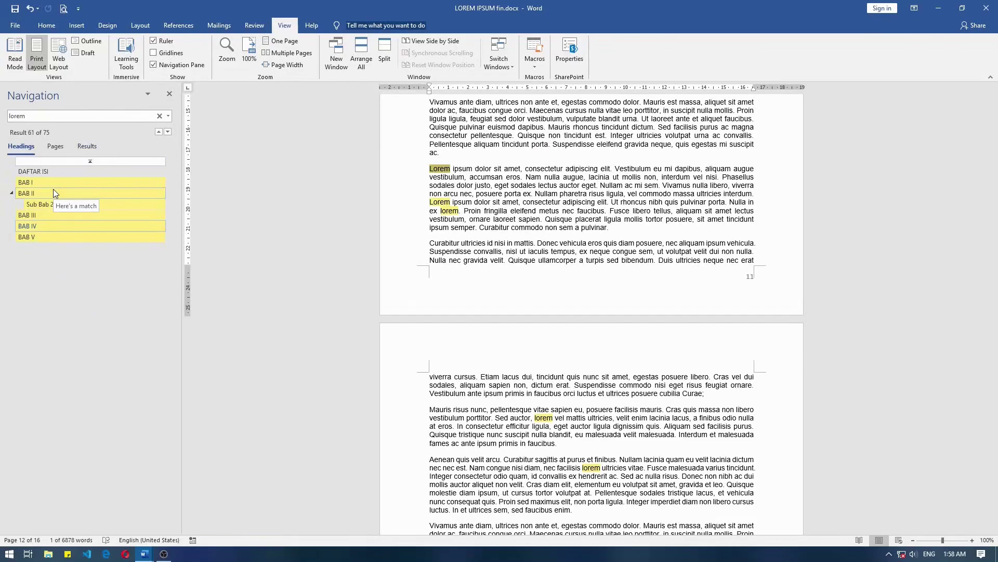